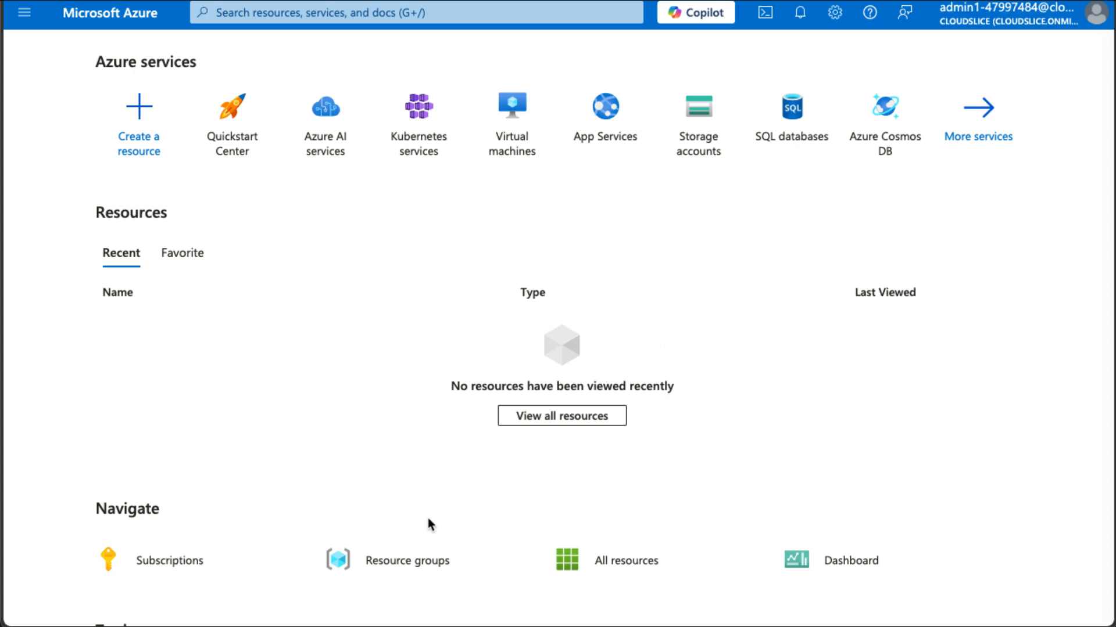
Step: Open the access control (IAM) settings of the AZ900RGlod47997484 resource group
{"action": "left_click", "coordinate": [424, 567]}
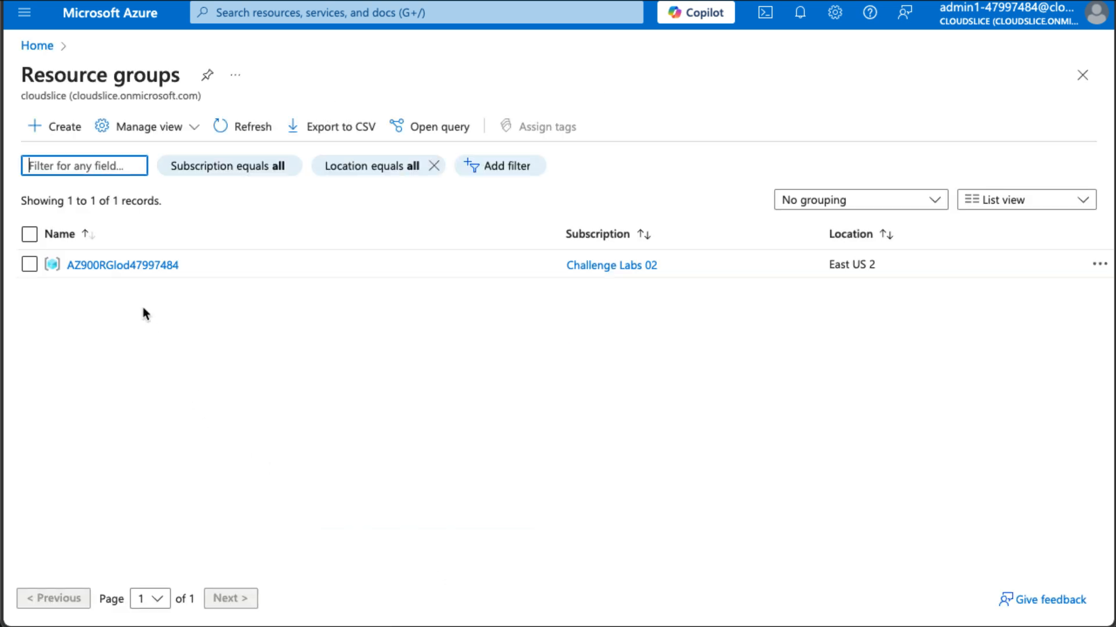
{"action": "left_click", "coordinate": [138, 268]}
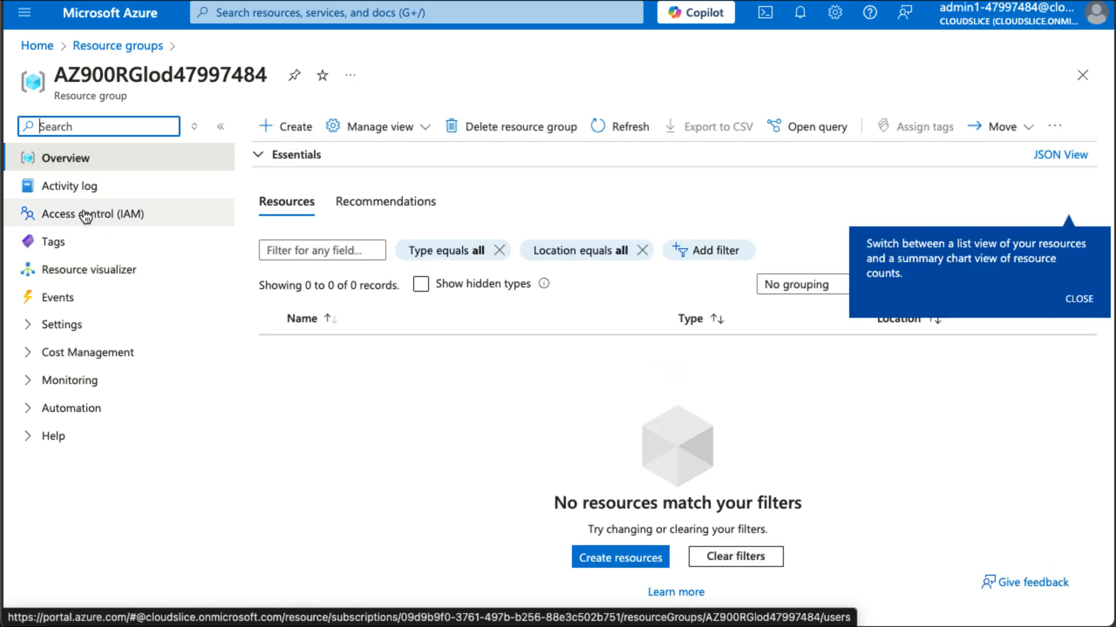
{"action": "left_click", "coordinate": [86, 215]}
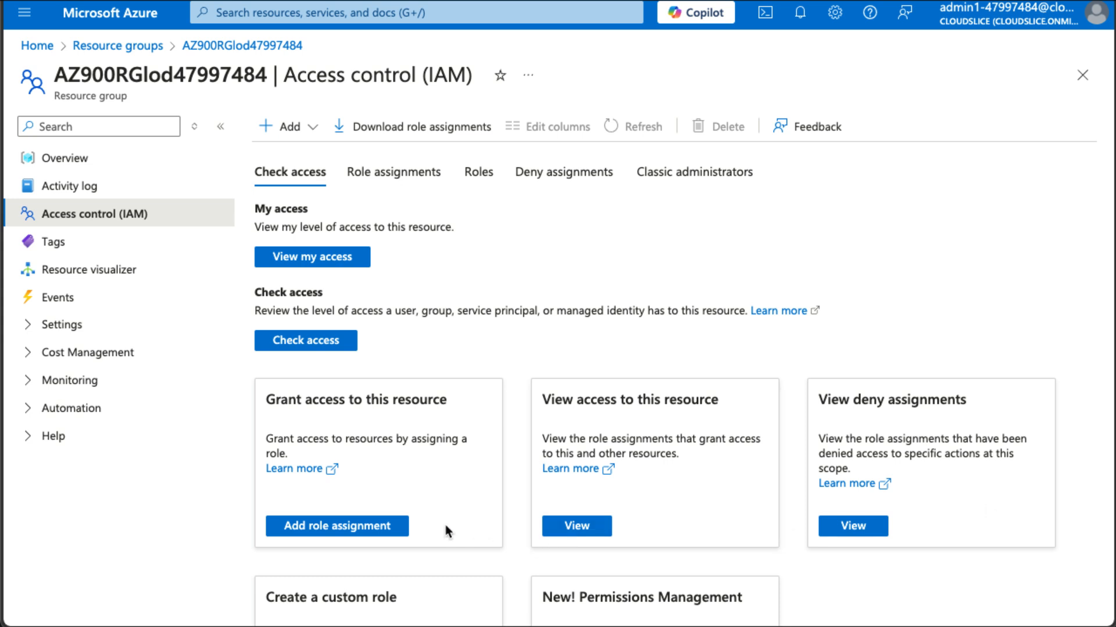
Step: Start a role assignment for the resource group and choose the Network Contributor job function role
{"action": "left_click", "coordinate": [378, 530]}
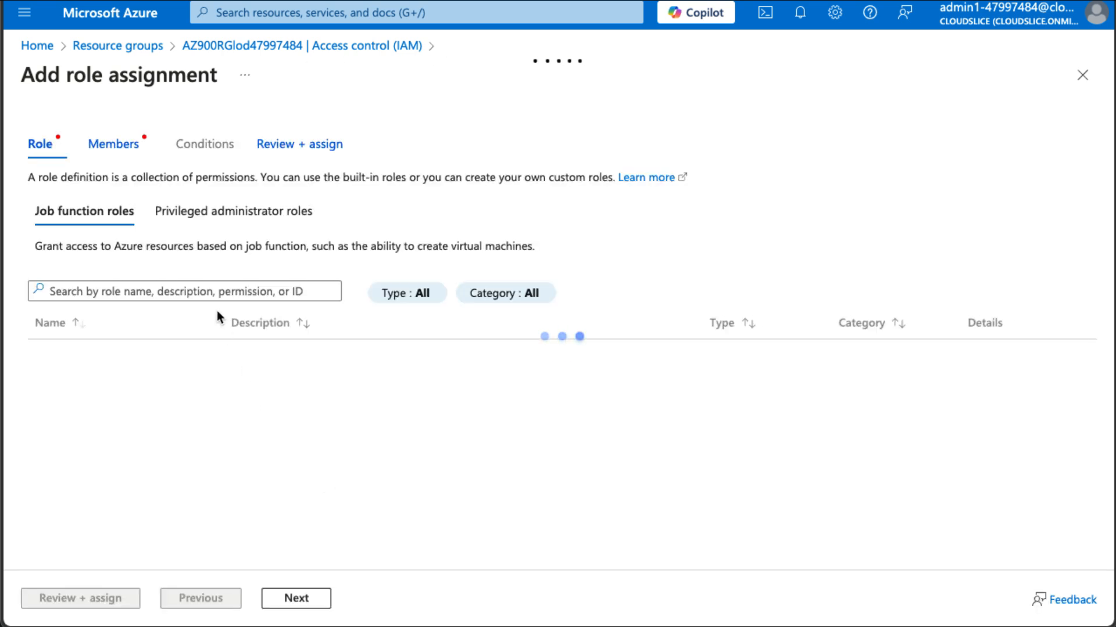
{"action": "left_click", "coordinate": [137, 288]}
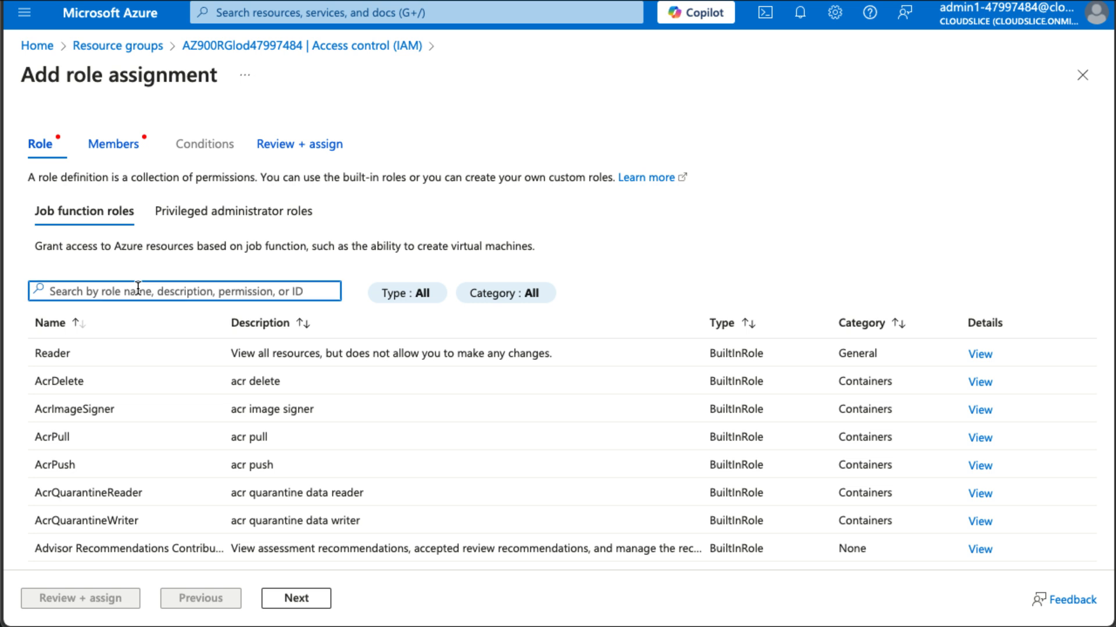
{"action": "type", "text": "Network "}
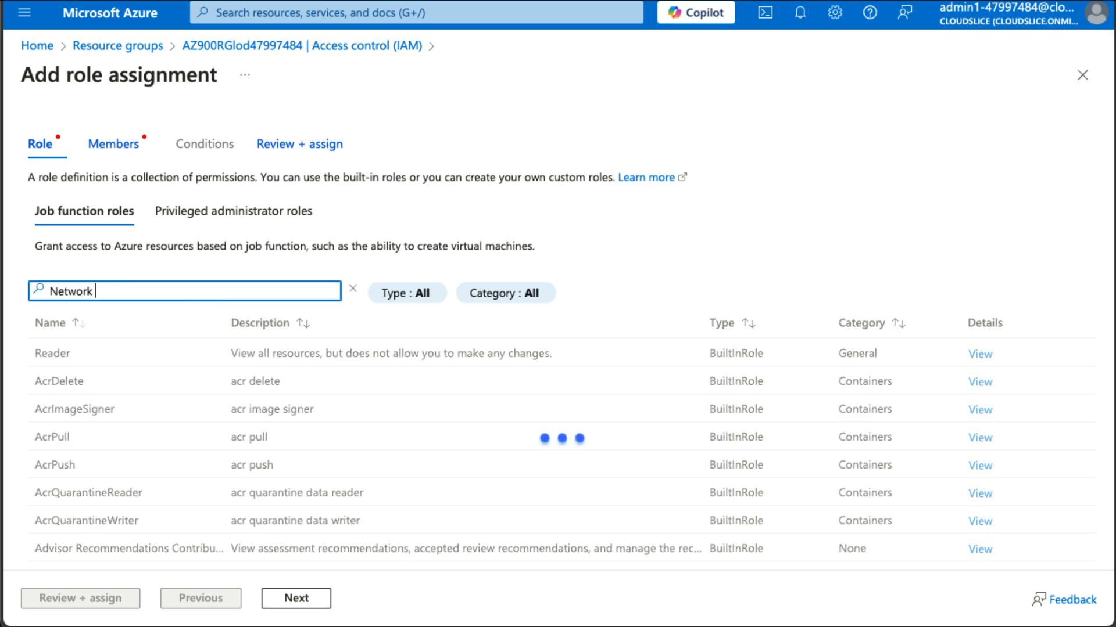
{"action": "type", "text": "Contri"}
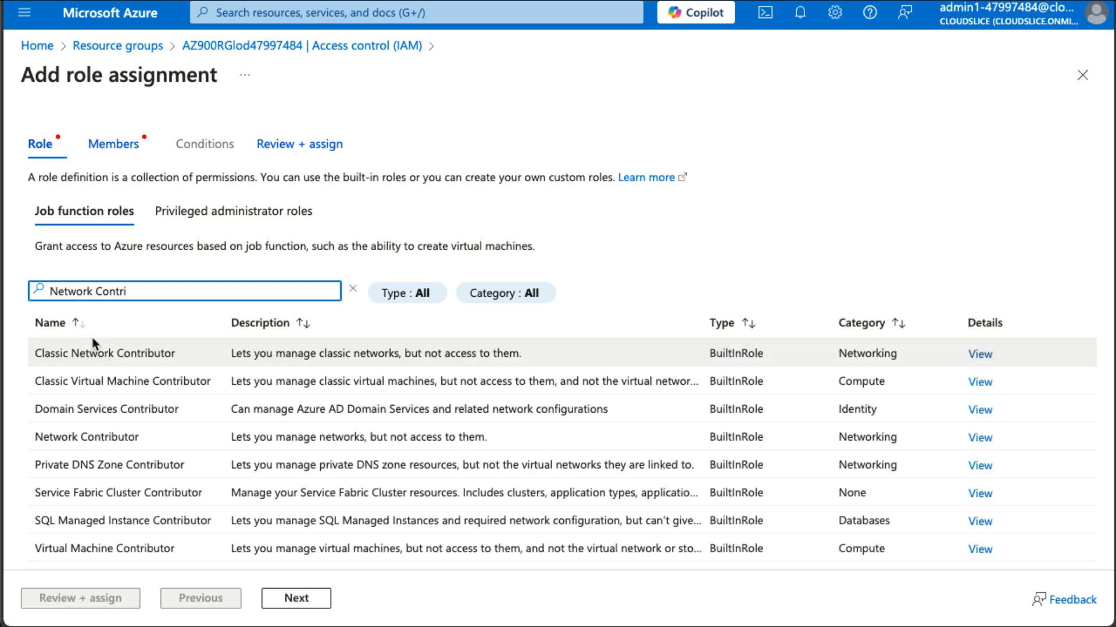
{"action": "left_click", "coordinate": [83, 437]}
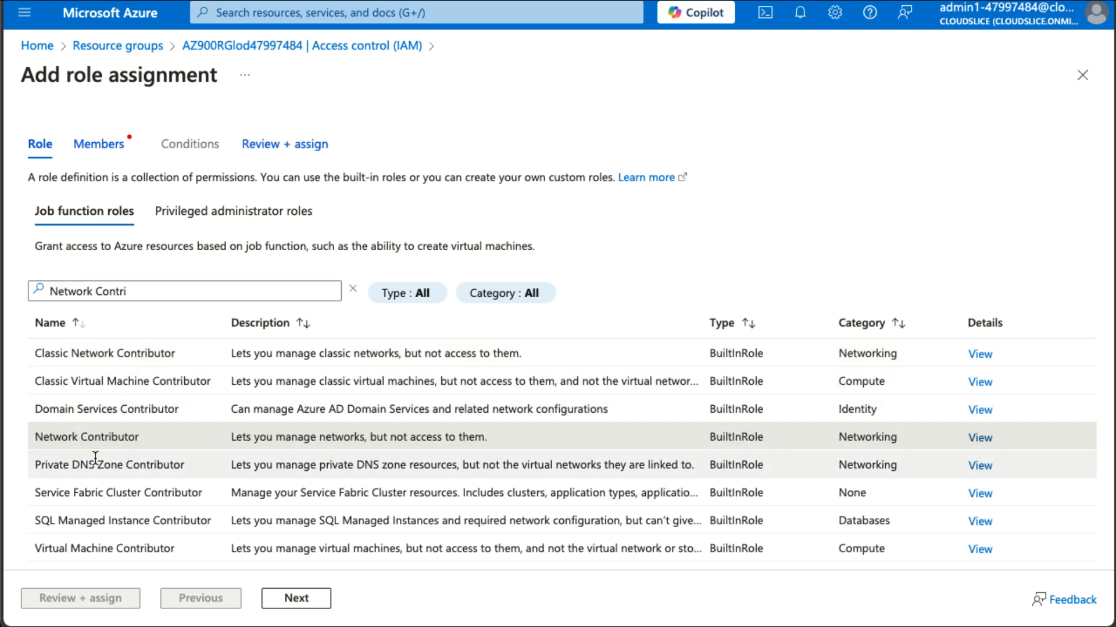
{"action": "left_click", "coordinate": [307, 602]}
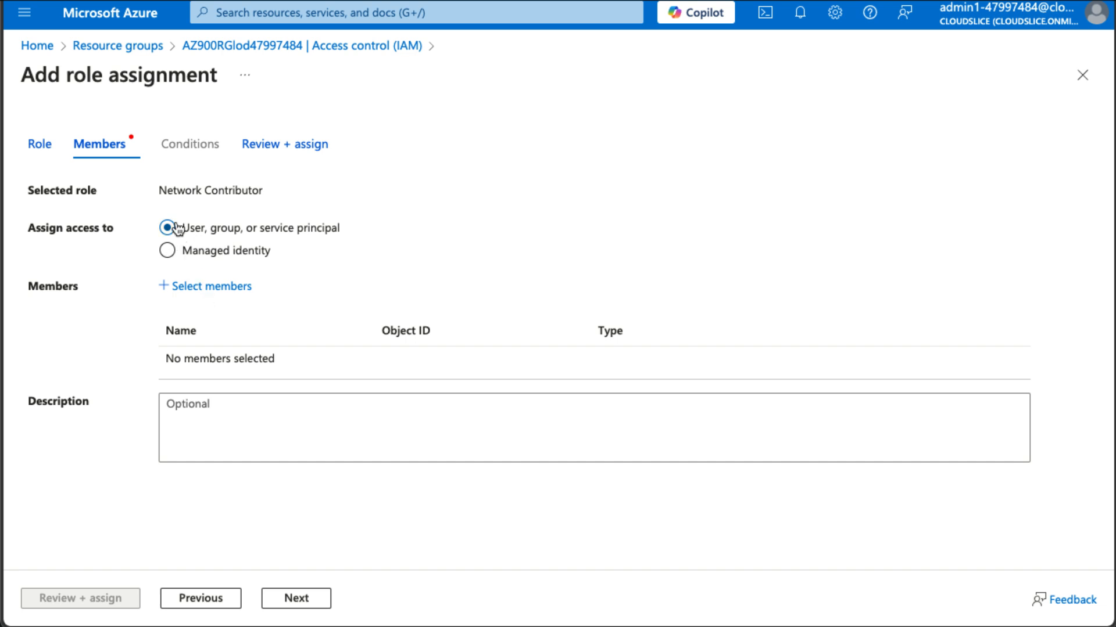
Step: Add the developer user as the role's member, found by account e-mail, and submit the role assignment
{"action": "left_click", "coordinate": [212, 288]}
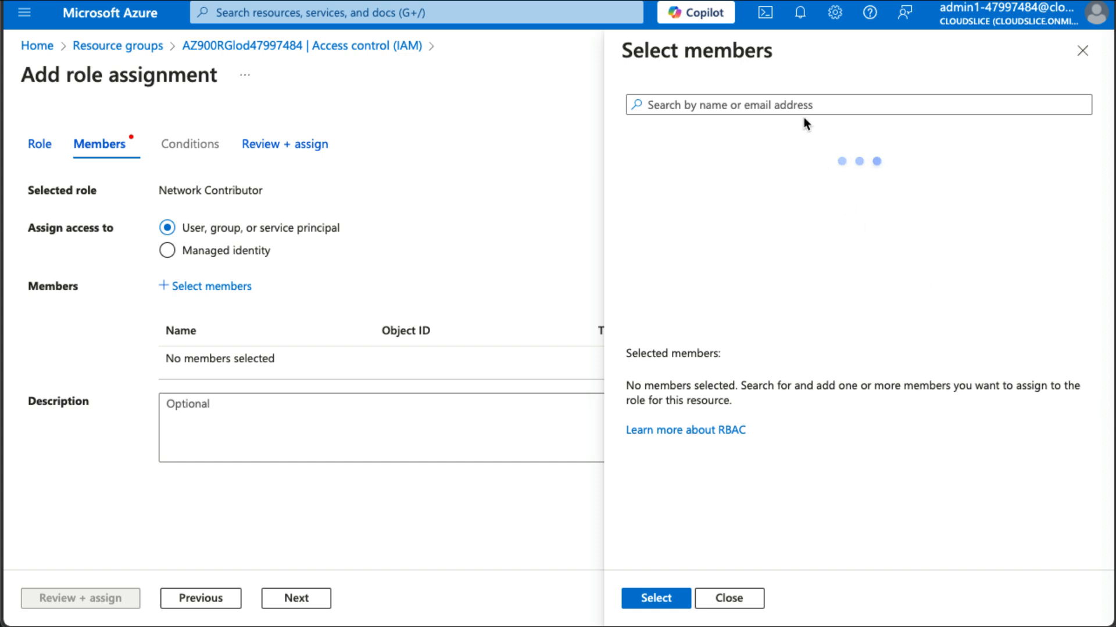
{"action": "left_click", "coordinate": [804, 106]}
{"action": "key", "text": "ctrl+v"}
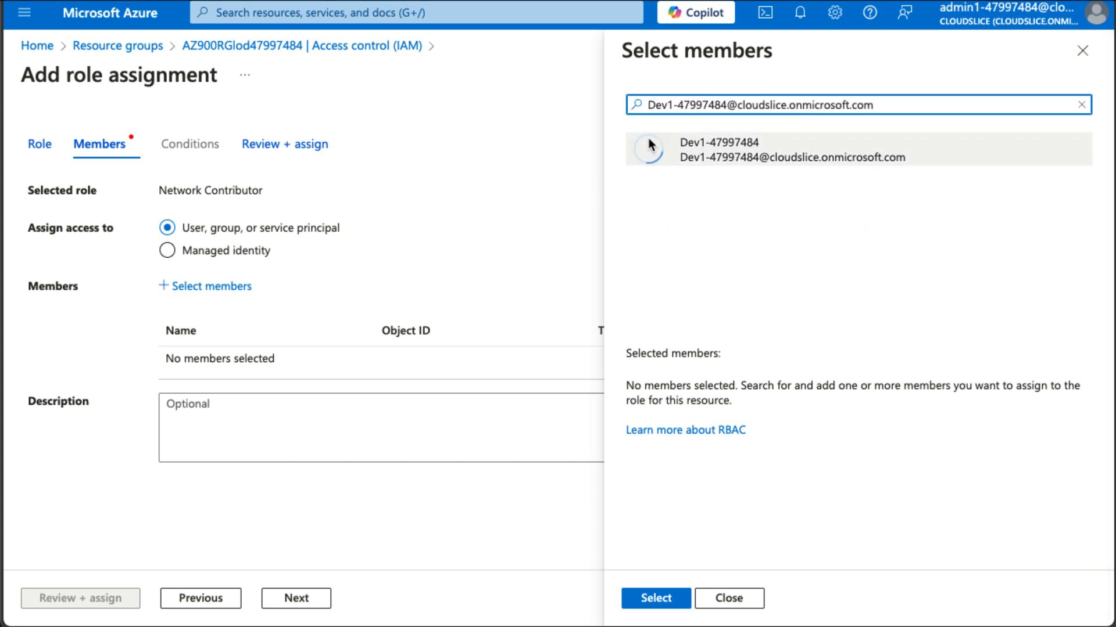
{"action": "left_click", "coordinate": [651, 147]}
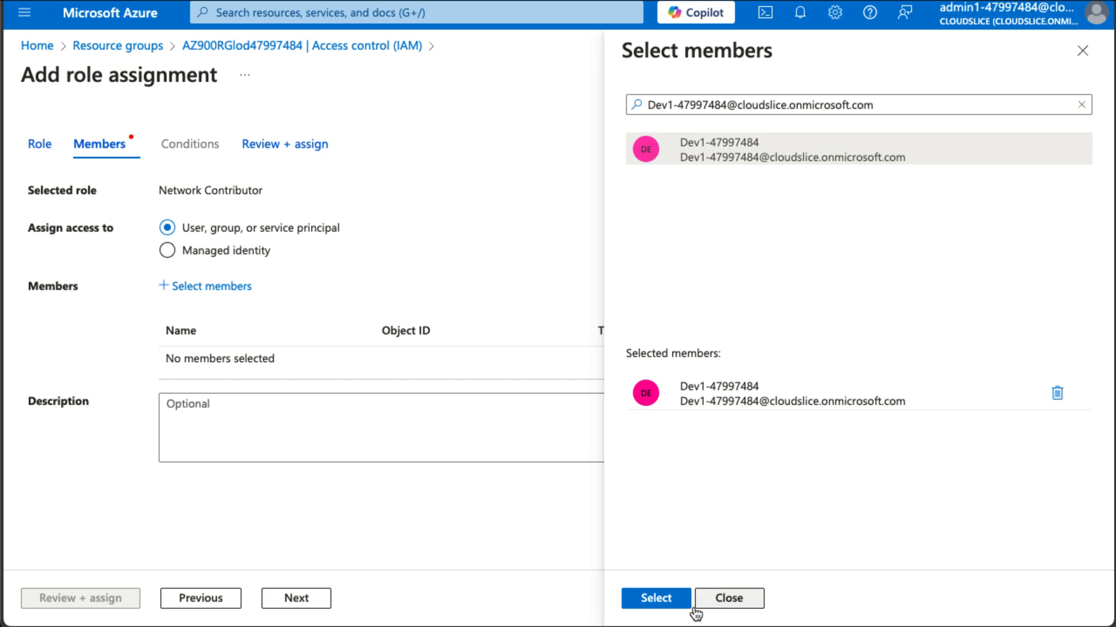
{"action": "left_click", "coordinate": [674, 598]}
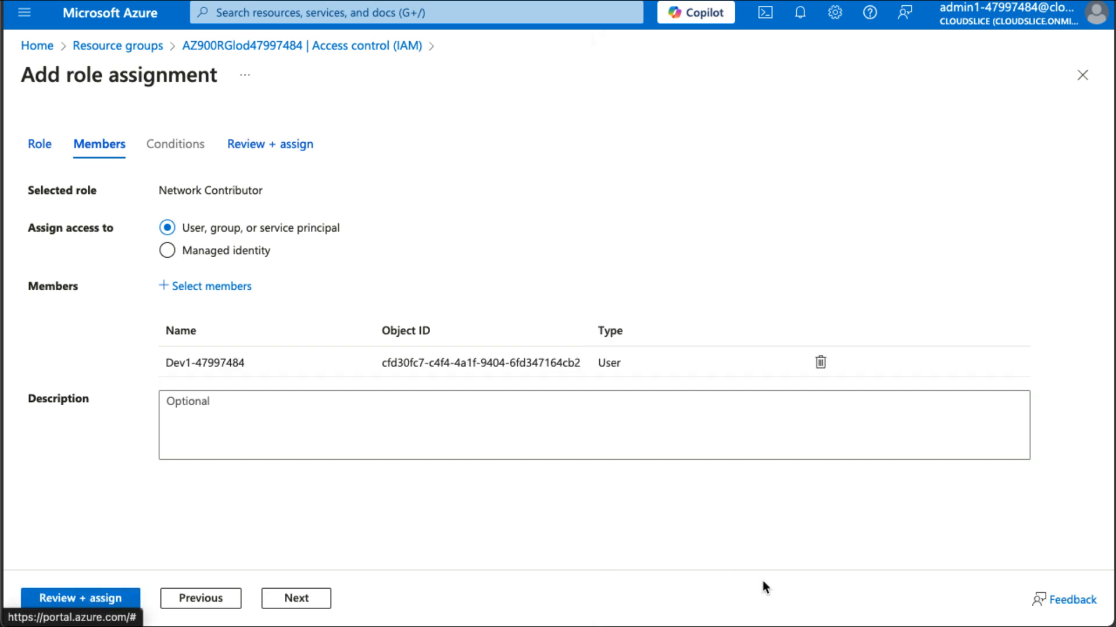
{"action": "left_click", "coordinate": [77, 599]}
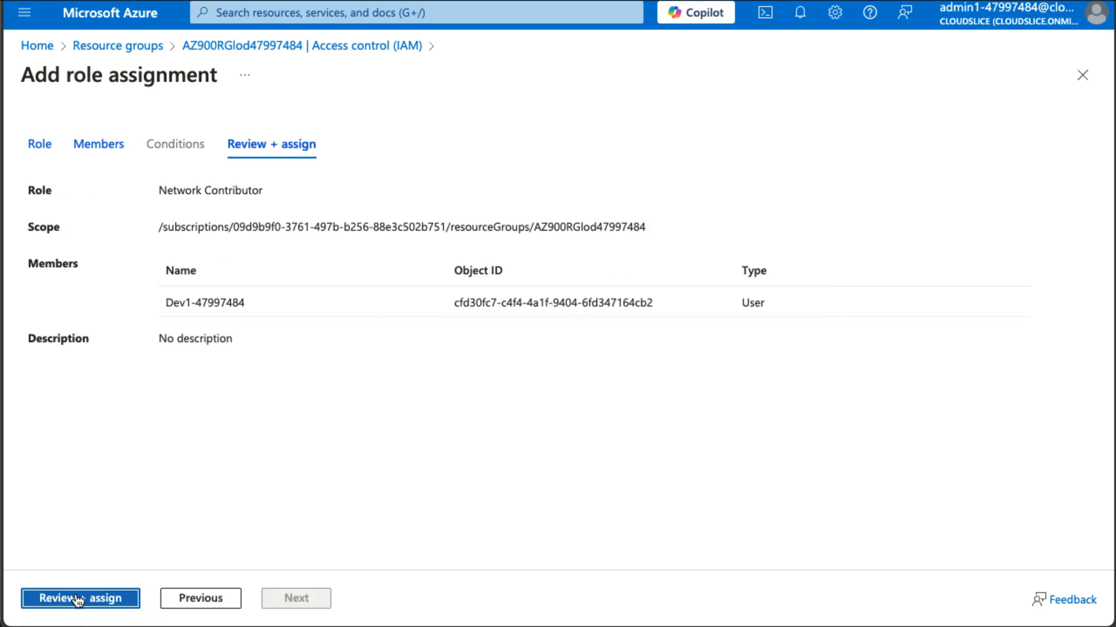
{"action": "left_click", "coordinate": [77, 599]}
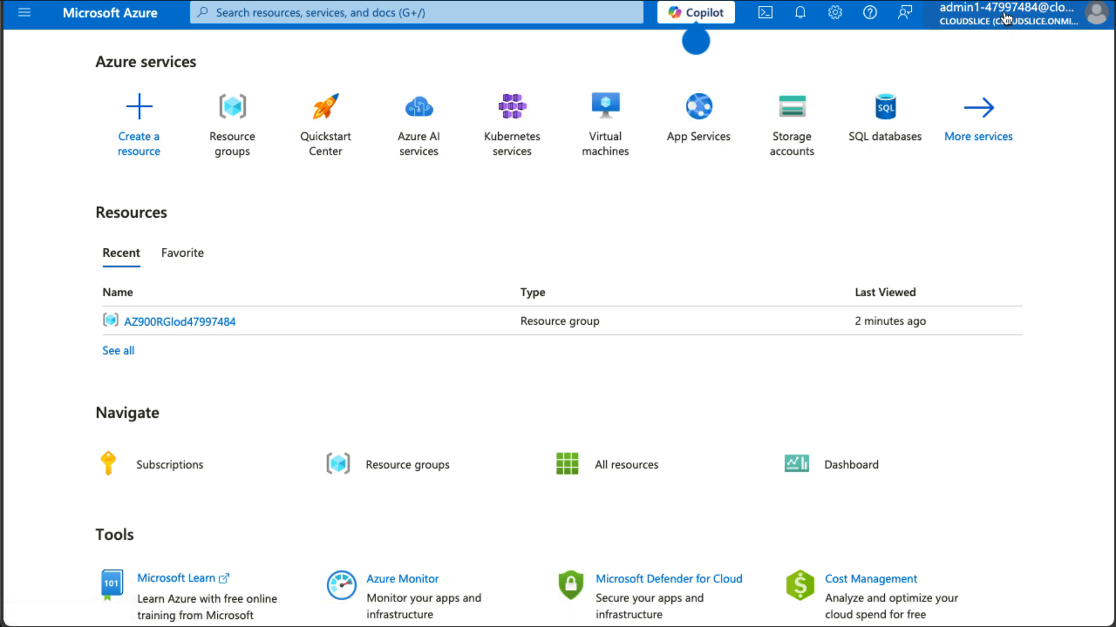
Step: Switch from the admin account to the developer account and open the Virtual networks service
{"action": "left_click", "coordinate": [1003, 29]}
{"action": "left_click", "coordinate": [964, 220]}
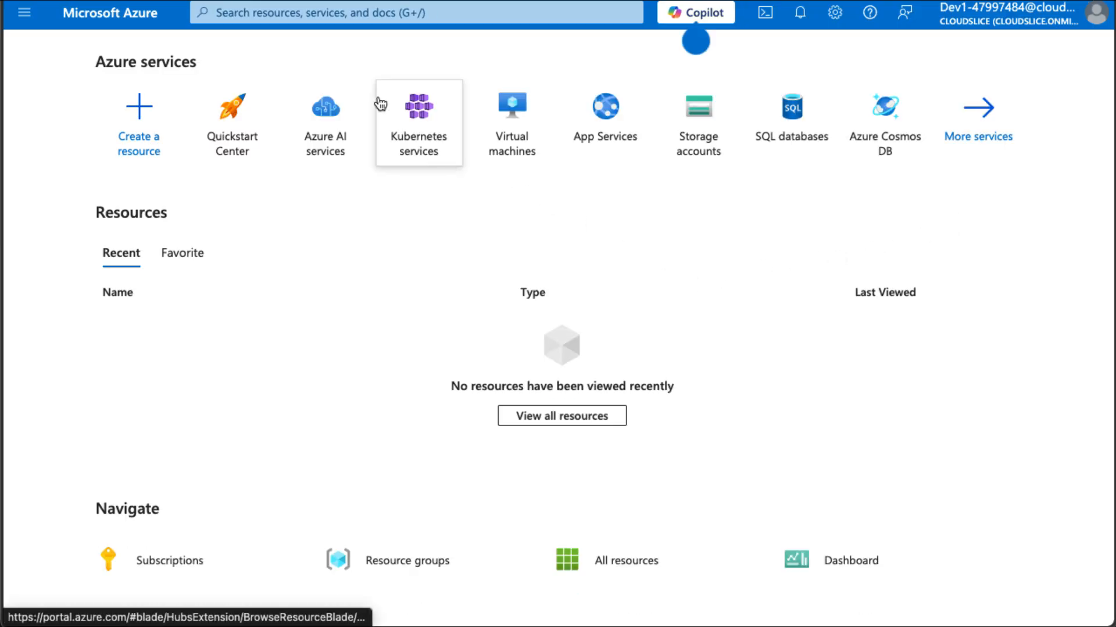
{"action": "left_click", "coordinate": [346, 11]}
{"action": "type", "text": "vnet"}
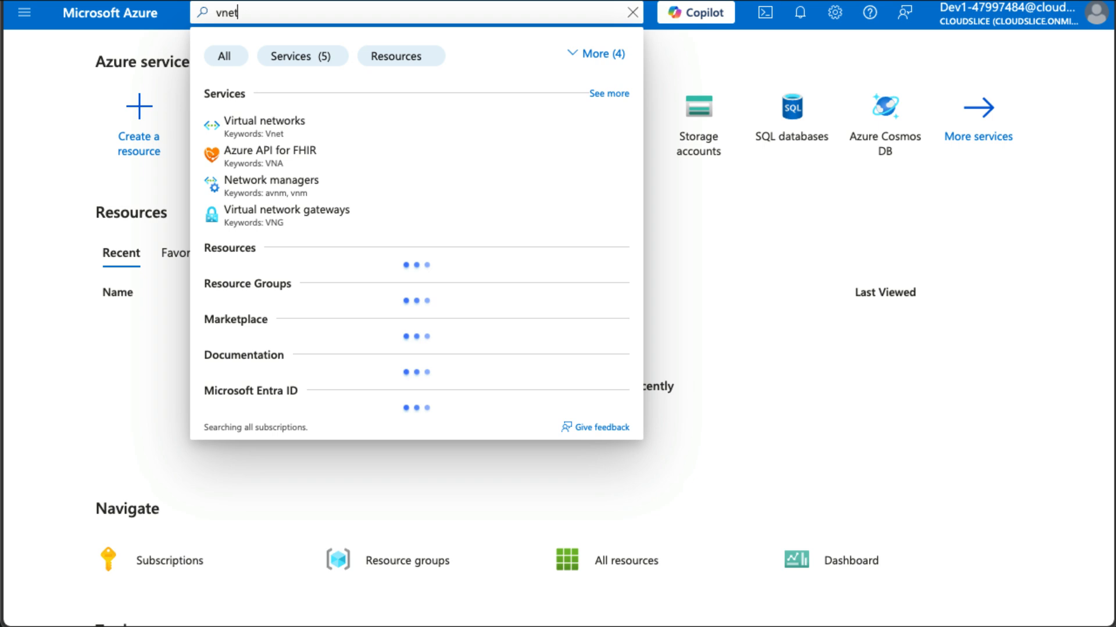
{"action": "left_click", "coordinate": [321, 126]}
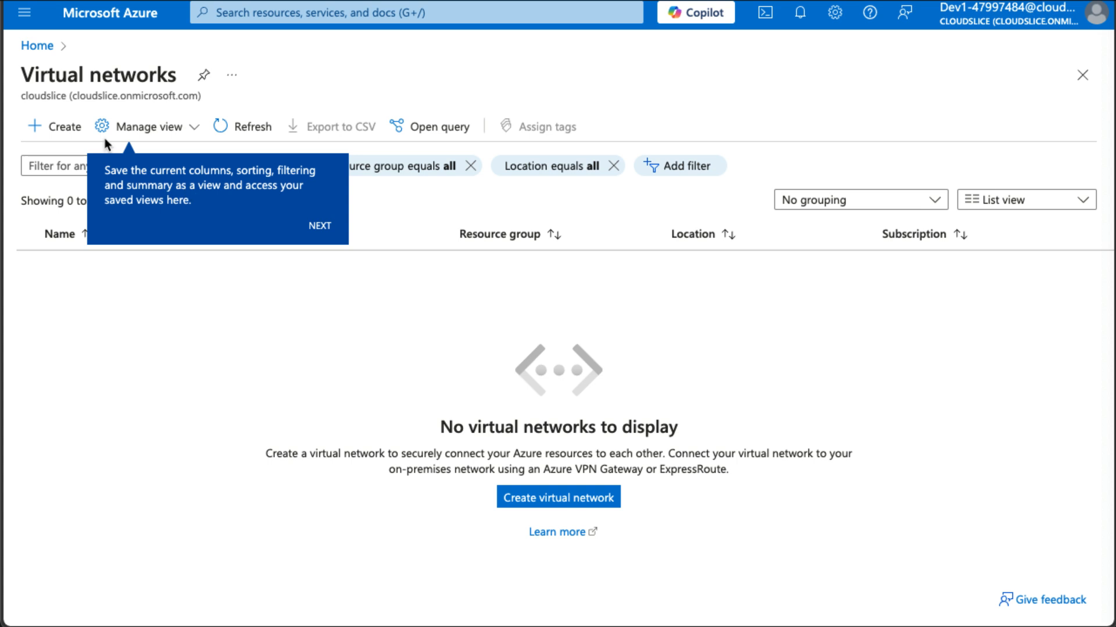
Step: Start creating a virtual network in the AZ900RGlod47997484 resource group and name it VNet1
{"action": "left_click", "coordinate": [71, 132]}
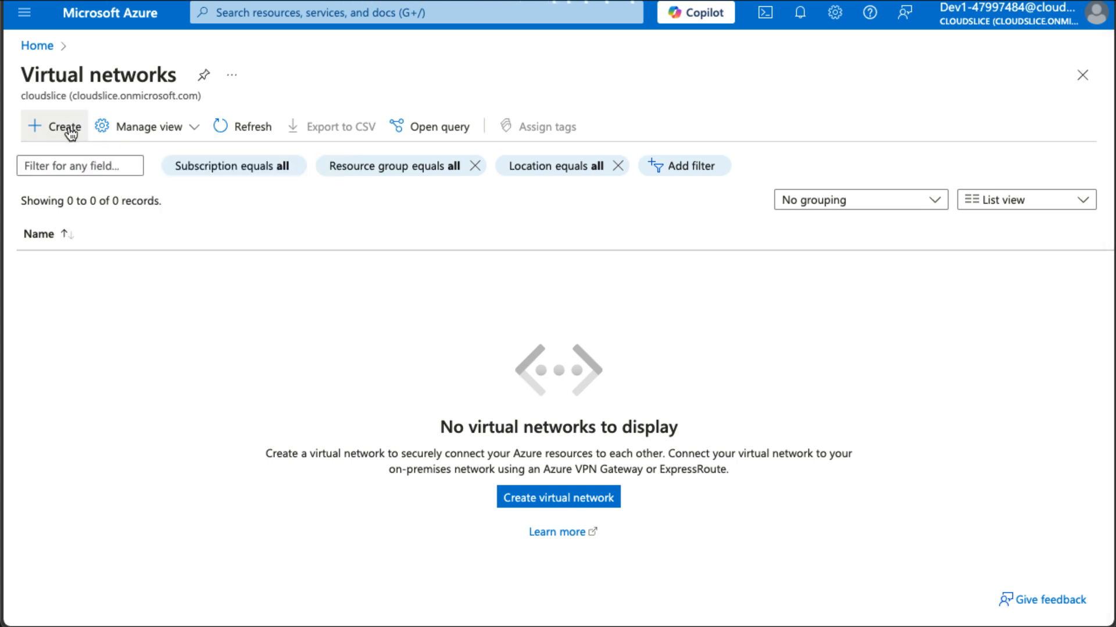
{"action": "left_click", "coordinate": [70, 132]}
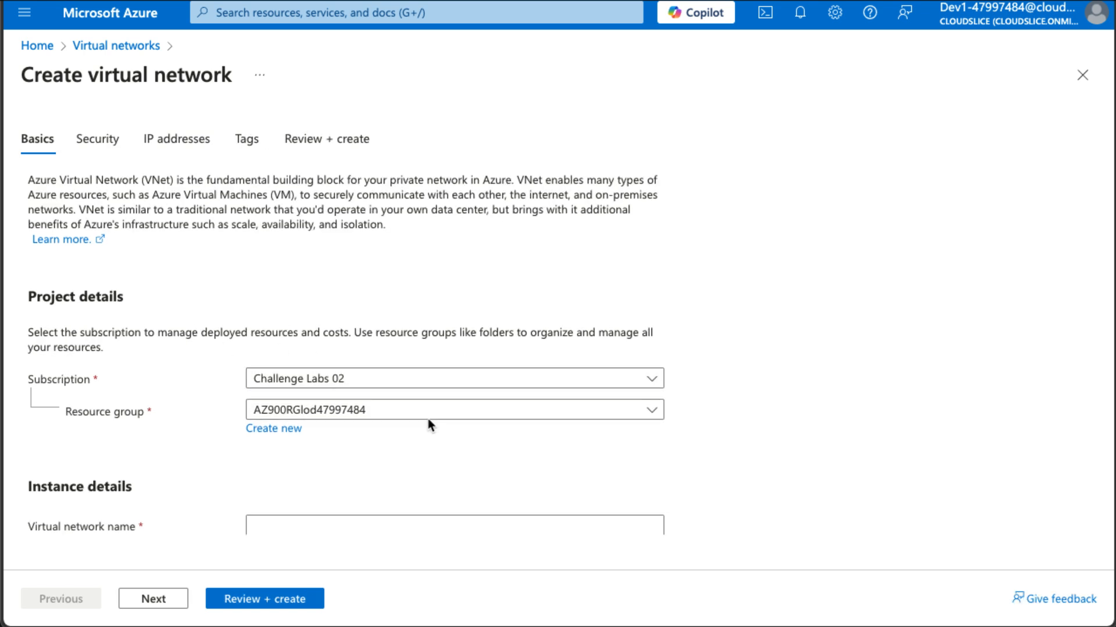
{"action": "scroll", "coordinate": [429, 421], "scroll_direction": "down", "scroll_amount": 2}
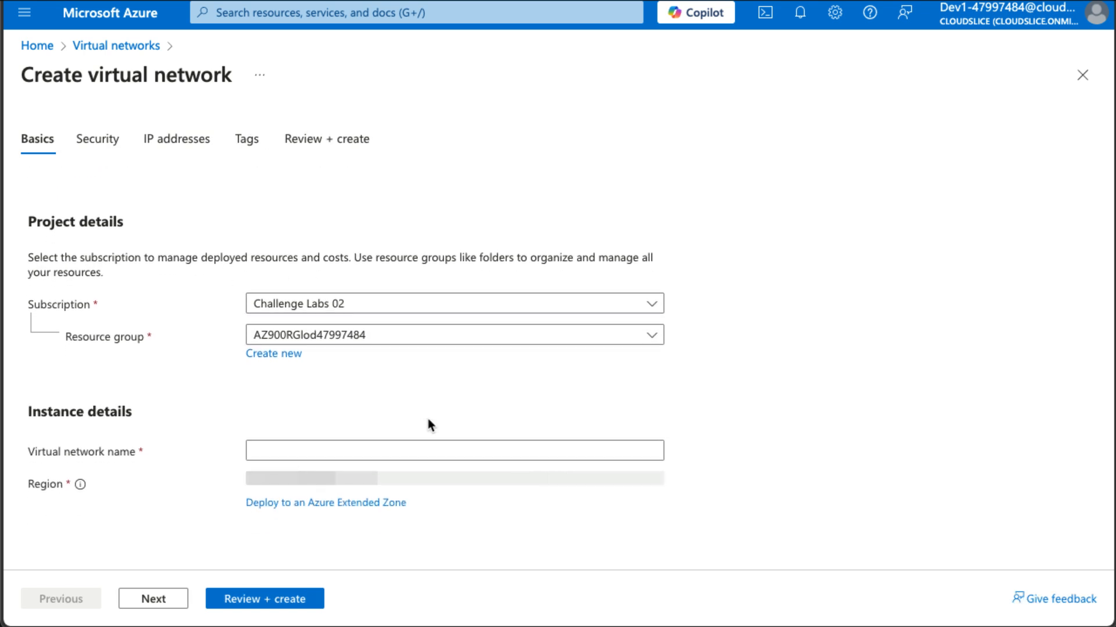
{"action": "left_click", "coordinate": [420, 448]}
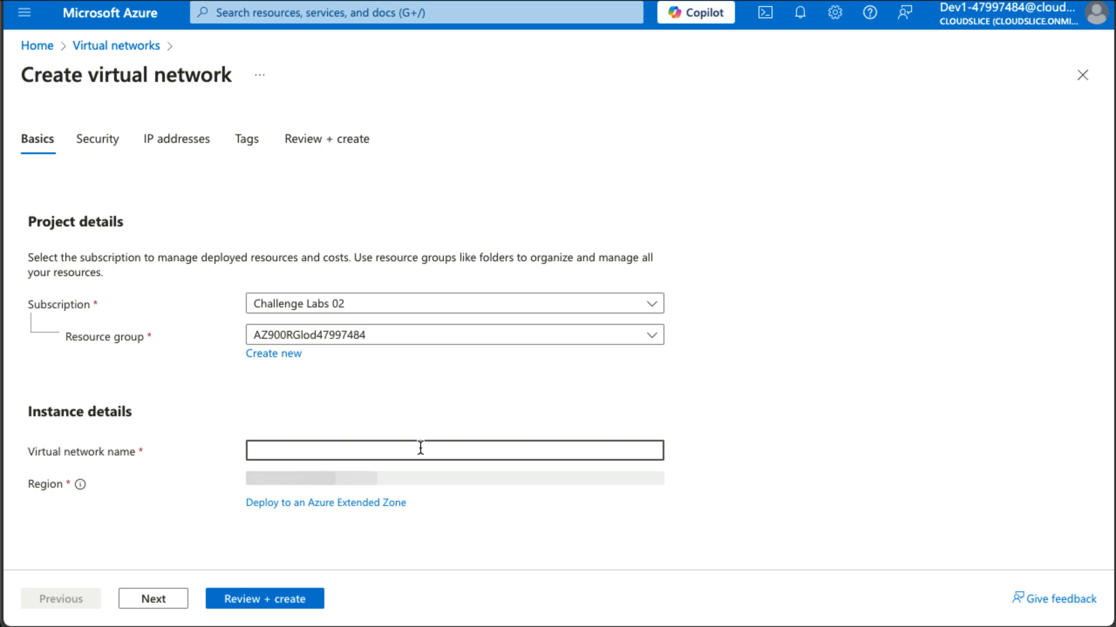
{"action": "type", "text": "VNet1"}
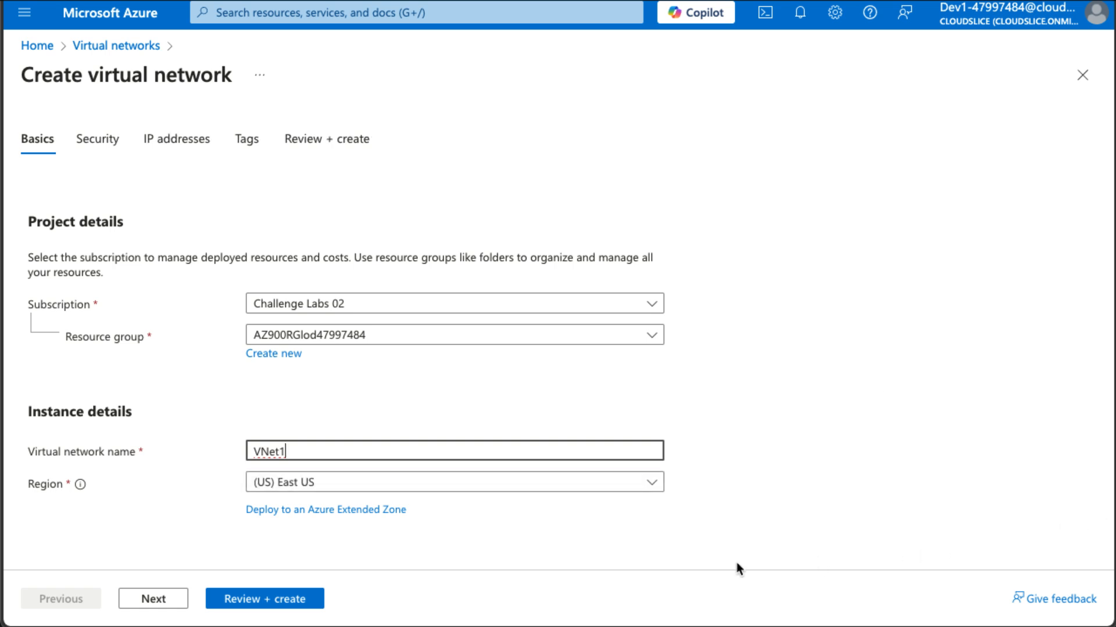
Step: Set the virtual network's region to (US) East US 2
{"action": "left_click", "coordinate": [529, 492]}
{"action": "left_click", "coordinate": [529, 491]}
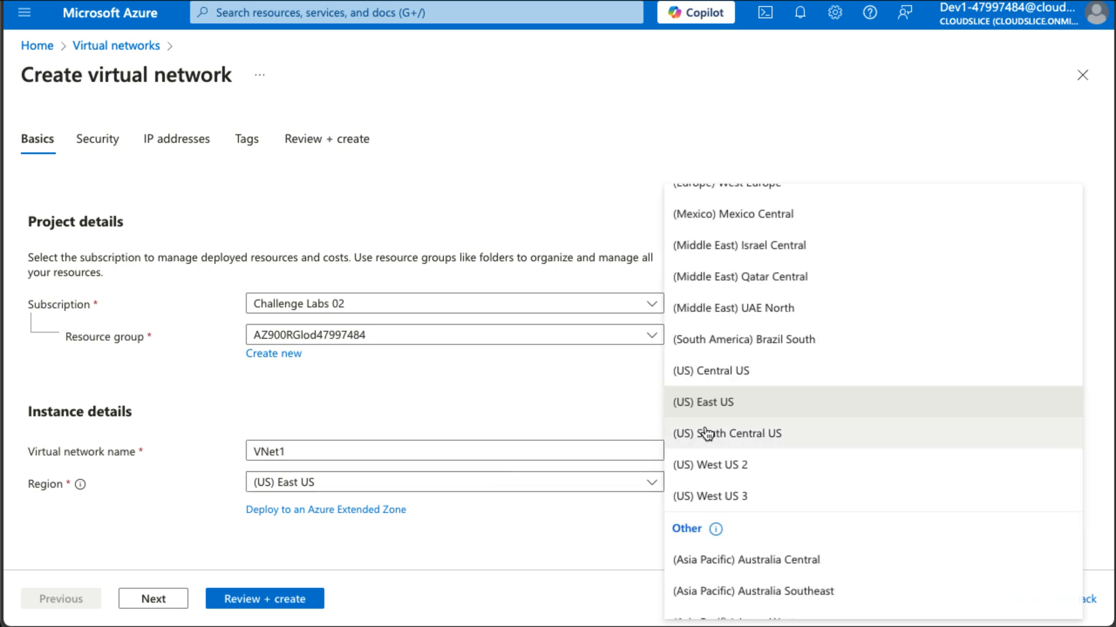
{"action": "scroll", "coordinate": [775, 399], "scroll_direction": "up", "scroll_amount": 5}
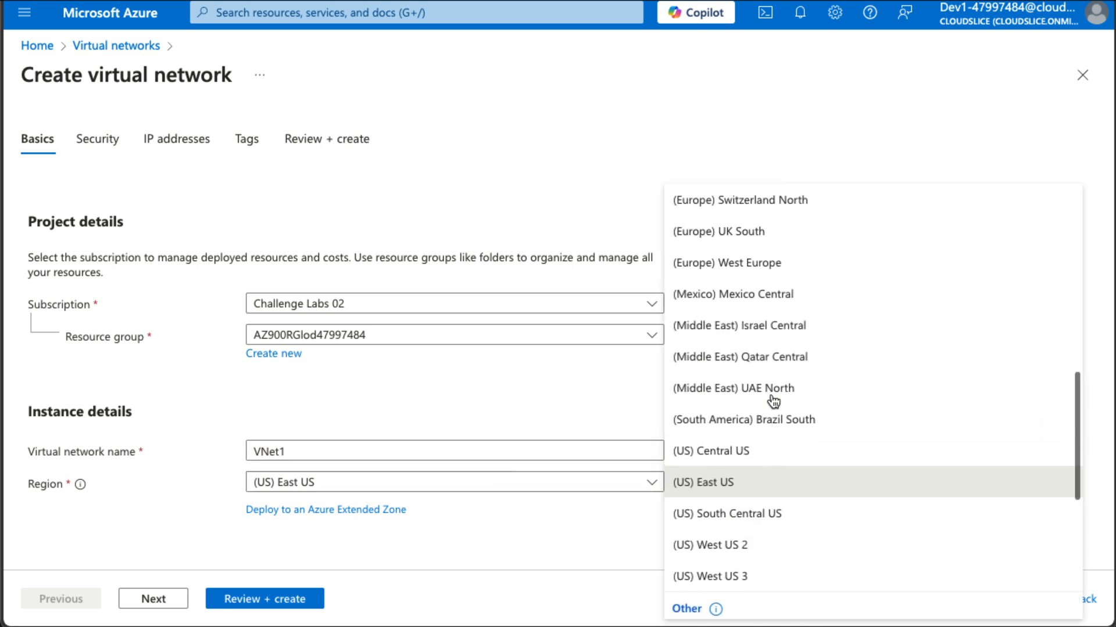
{"action": "scroll", "coordinate": [773, 401], "scroll_direction": "down", "scroll_amount": 8}
{"action": "scroll", "coordinate": [774, 401], "scroll_direction": "down", "scroll_amount": 3}
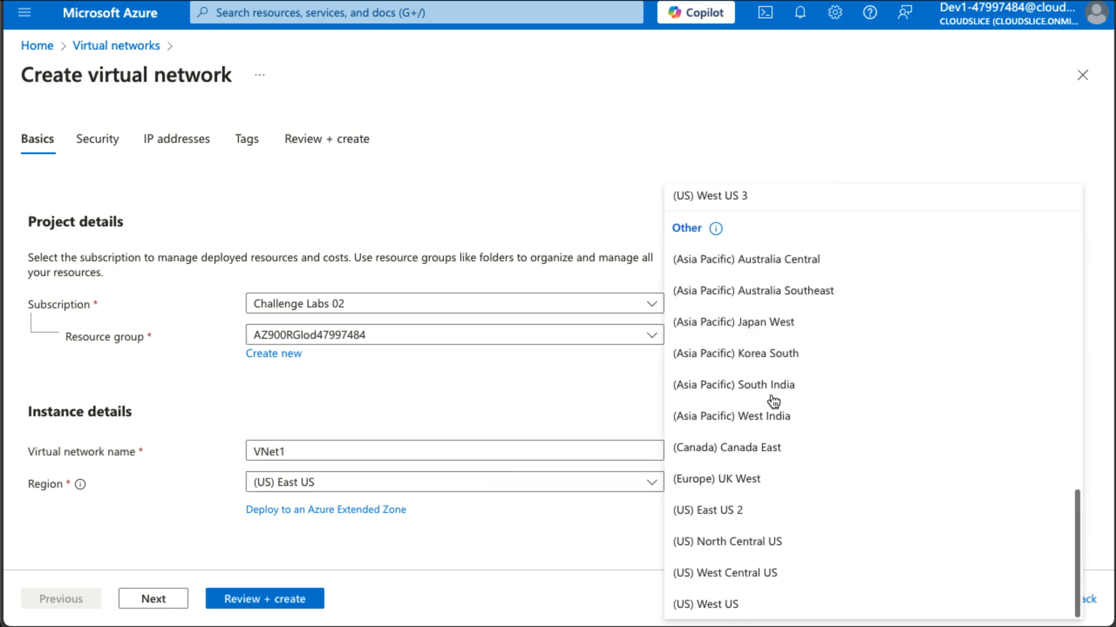
{"action": "left_click", "coordinate": [757, 495]}
{"action": "scroll", "coordinate": [703, 486], "scroll_direction": "down", "scroll_amount": 1}
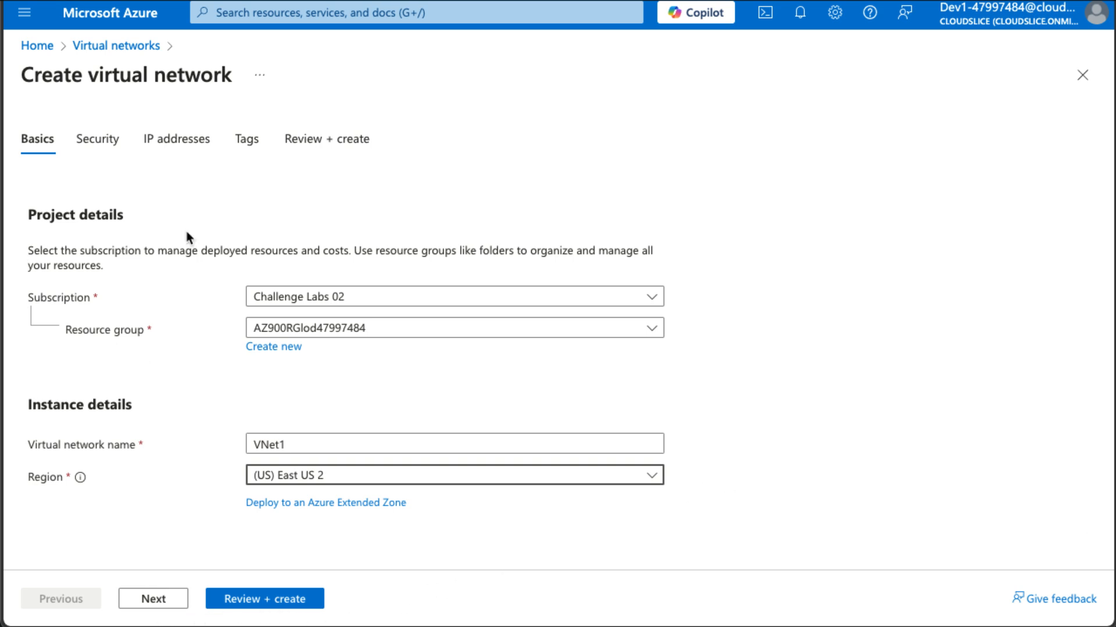
Step: Rename the default subnet in the 10.0.0.0/16 address space as Production and save it
{"action": "left_click", "coordinate": [171, 146]}
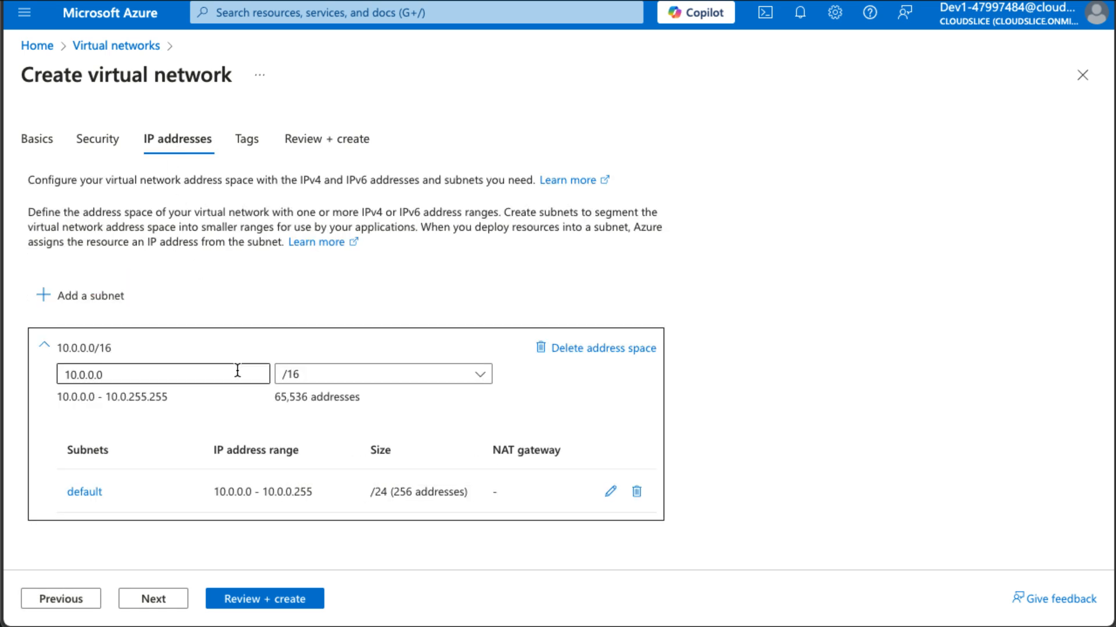
{"action": "scroll", "coordinate": [238, 370], "scroll_direction": "down", "scroll_amount": 1}
{"action": "left_click", "coordinate": [609, 461]}
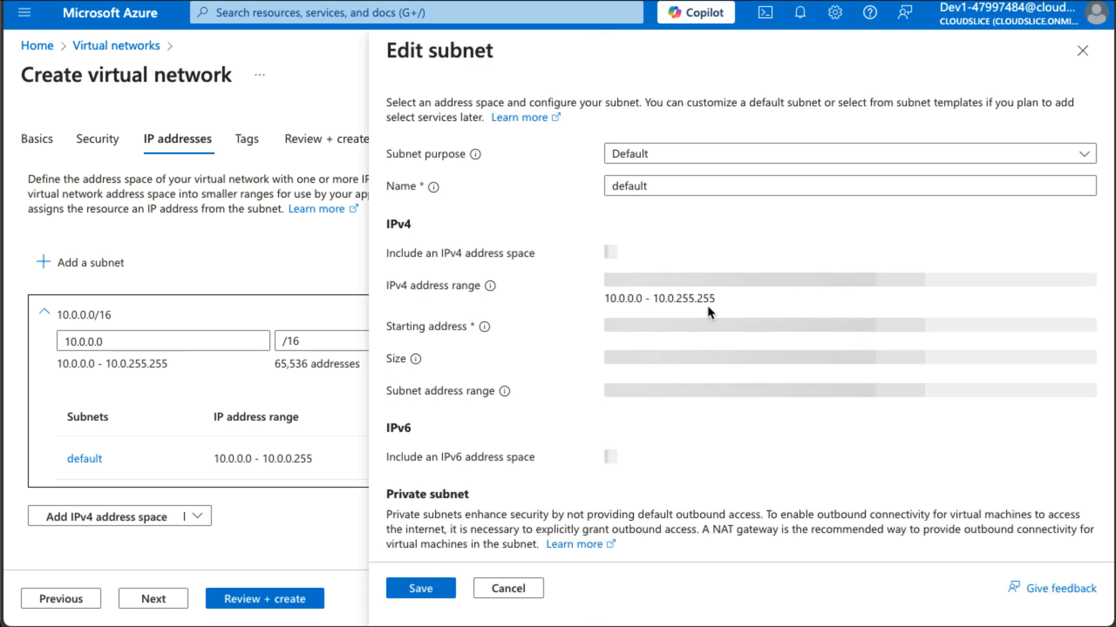
{"action": "double_click", "coordinate": [653, 187]}
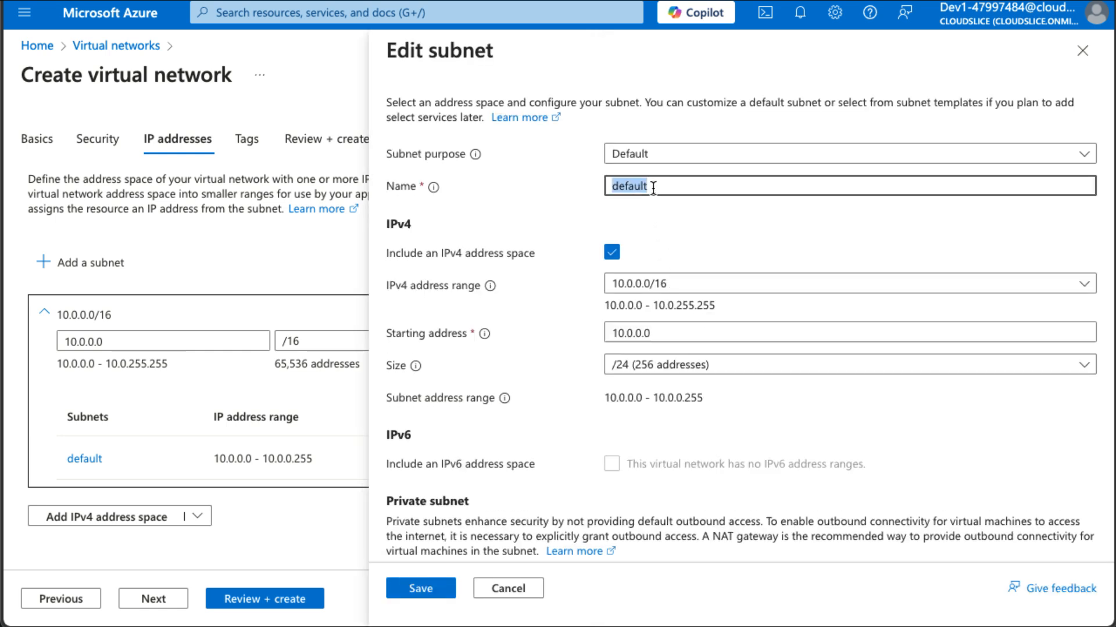
{"action": "type", "text": "Production"}
{"action": "left_click", "coordinate": [419, 588]}
Step: Validate the VNet1 configuration and deploy the virtual network
{"action": "left_click", "coordinate": [291, 601]}
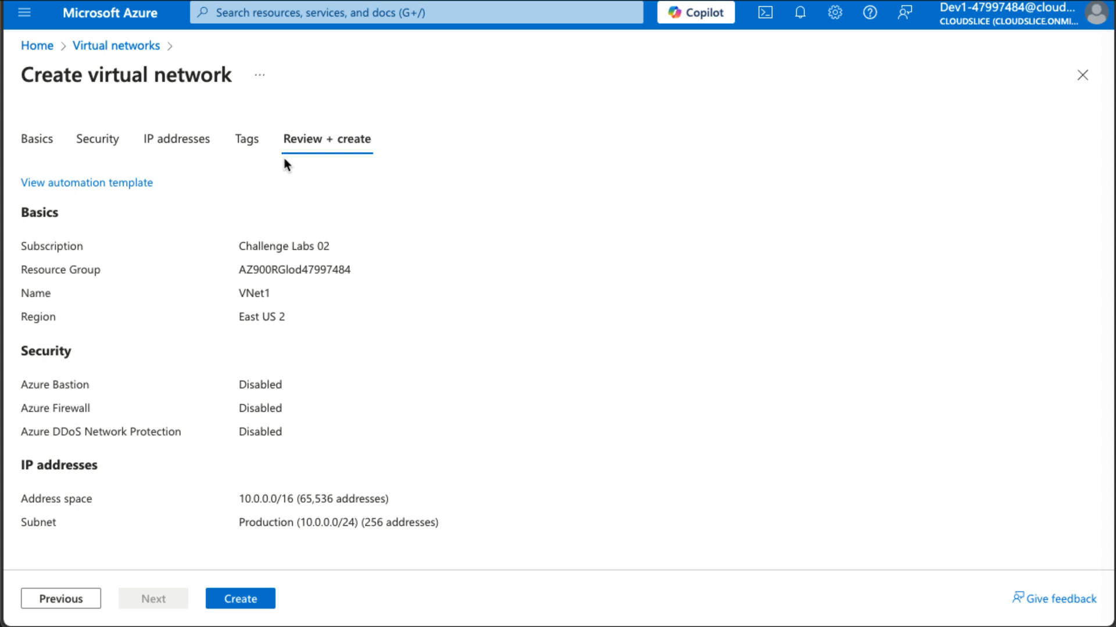
{"action": "left_click", "coordinate": [244, 604]}
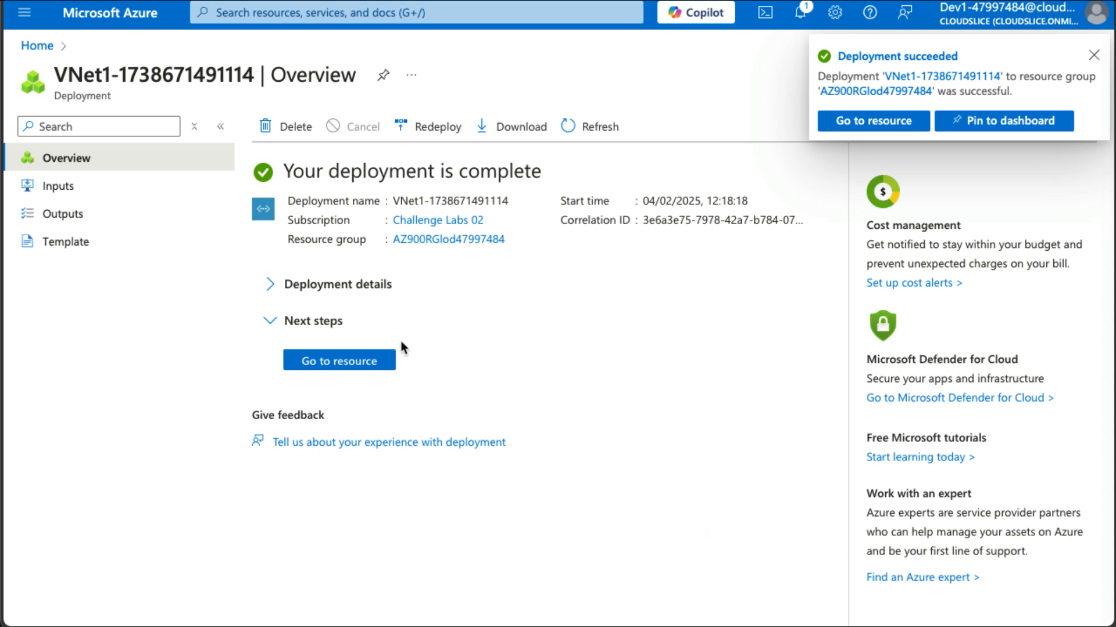
Step: Find the Storage accounts service and start creating a new storage account
{"action": "left_click", "coordinate": [373, 12]}
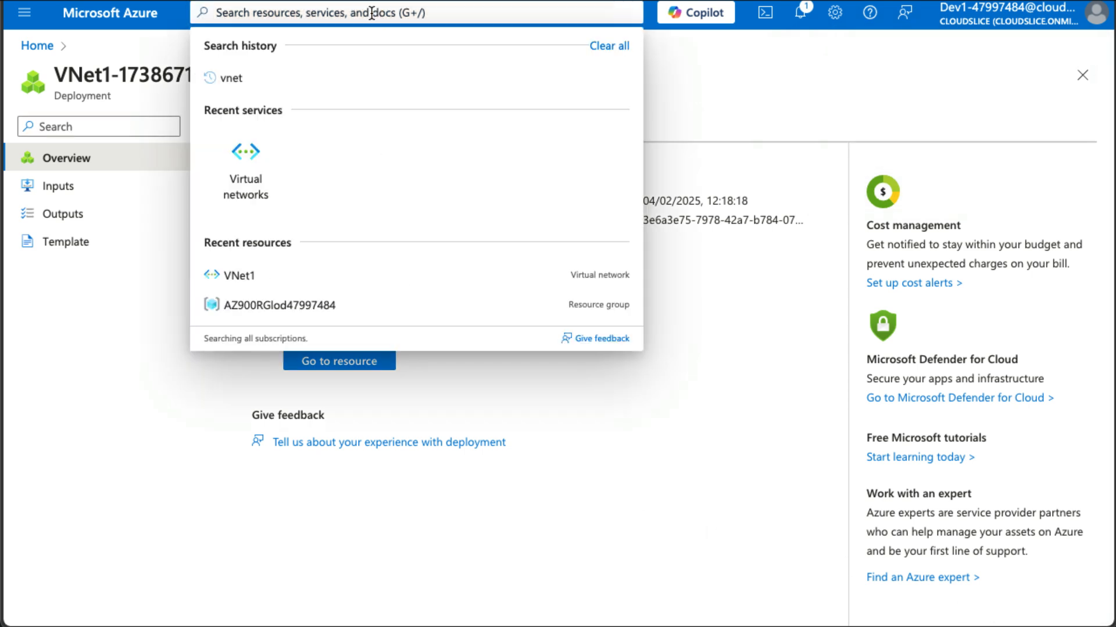
{"action": "type", "text": "sa"}
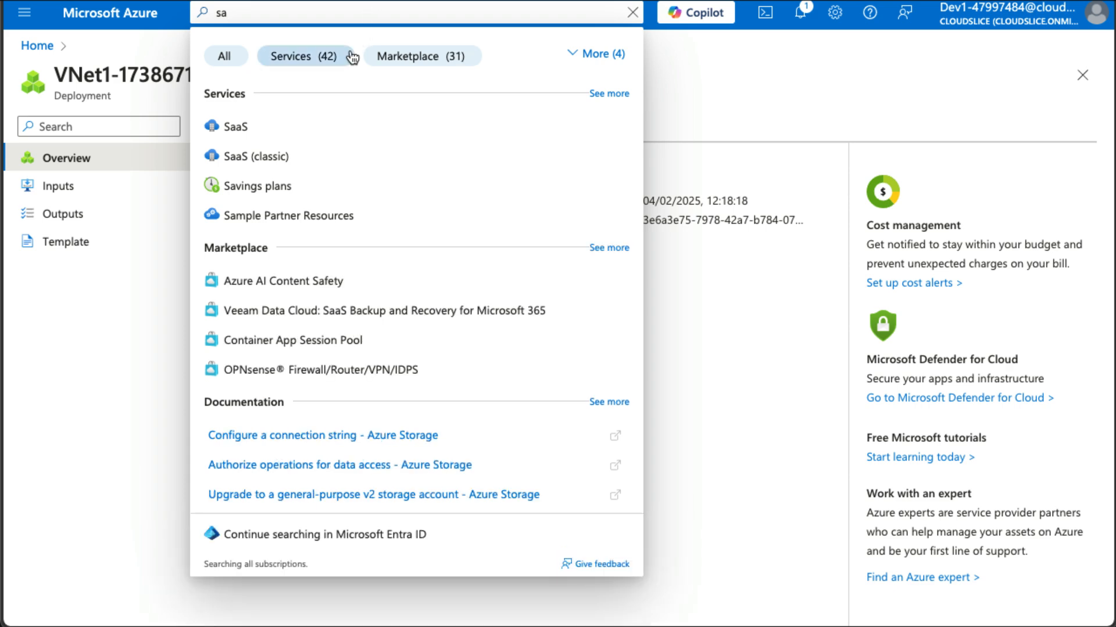
{"action": "key", "text": "BackSpace"}
{"action": "type", "text": "tora"}
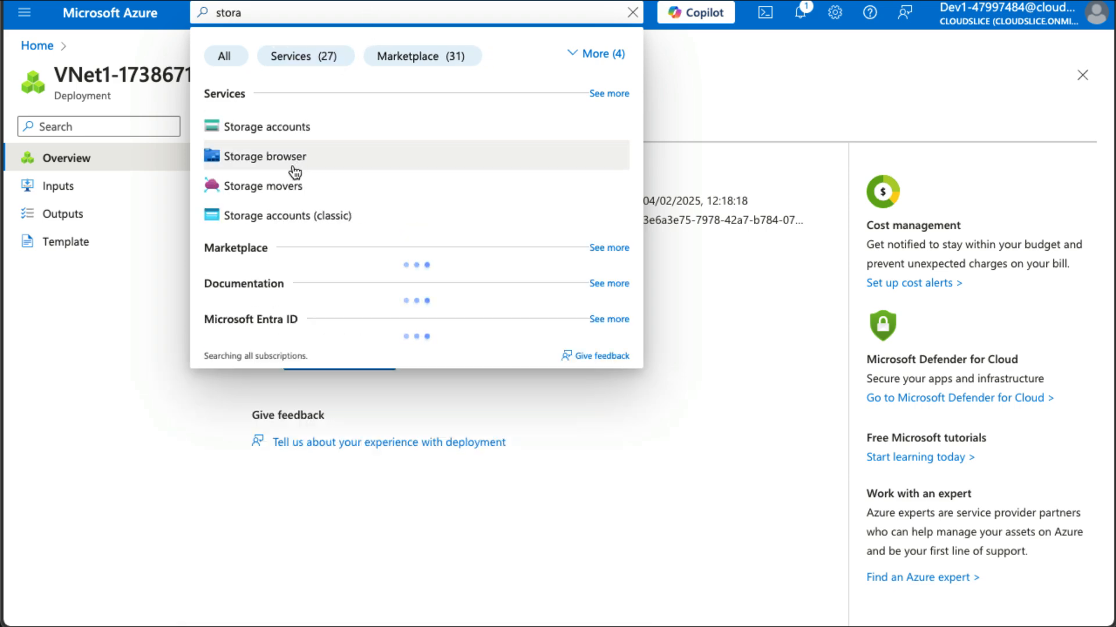
{"action": "left_click", "coordinate": [291, 133]}
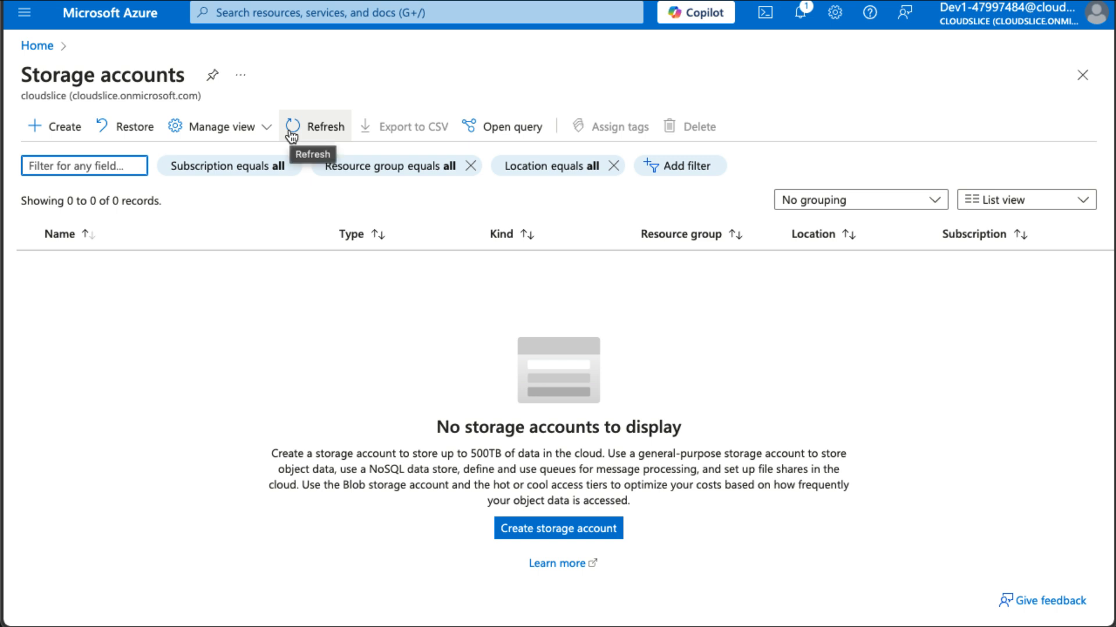
{"action": "left_click", "coordinate": [57, 133]}
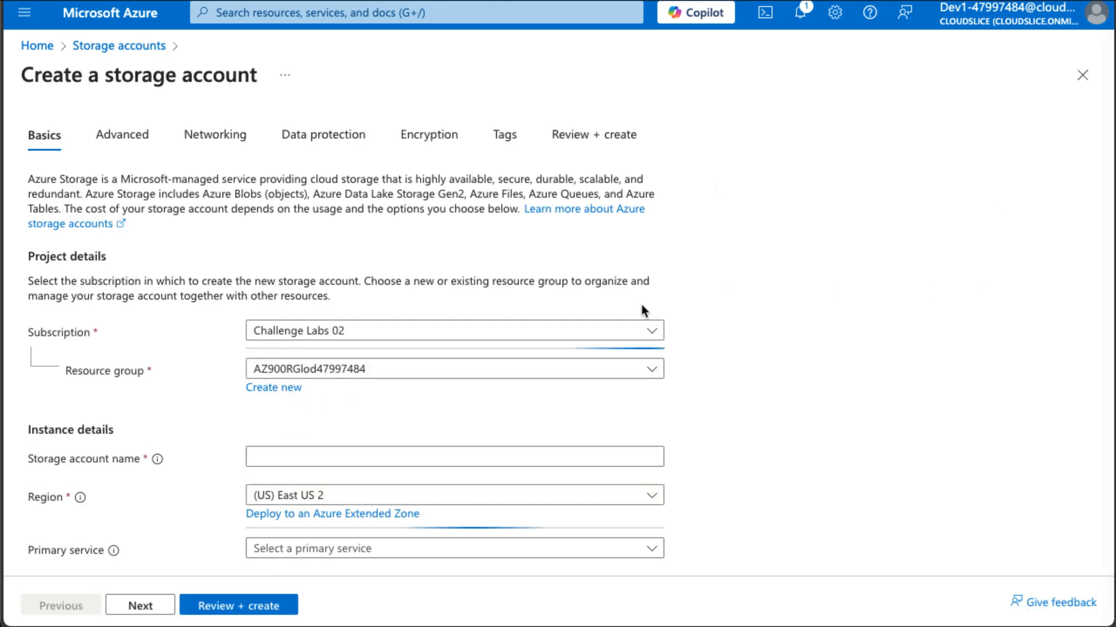
Step: Name the storage account sa47997484 and try to validate it with the remaining basic settings left at their defaults
{"action": "scroll", "coordinate": [408, 407], "scroll_direction": "down", "scroll_amount": 1}
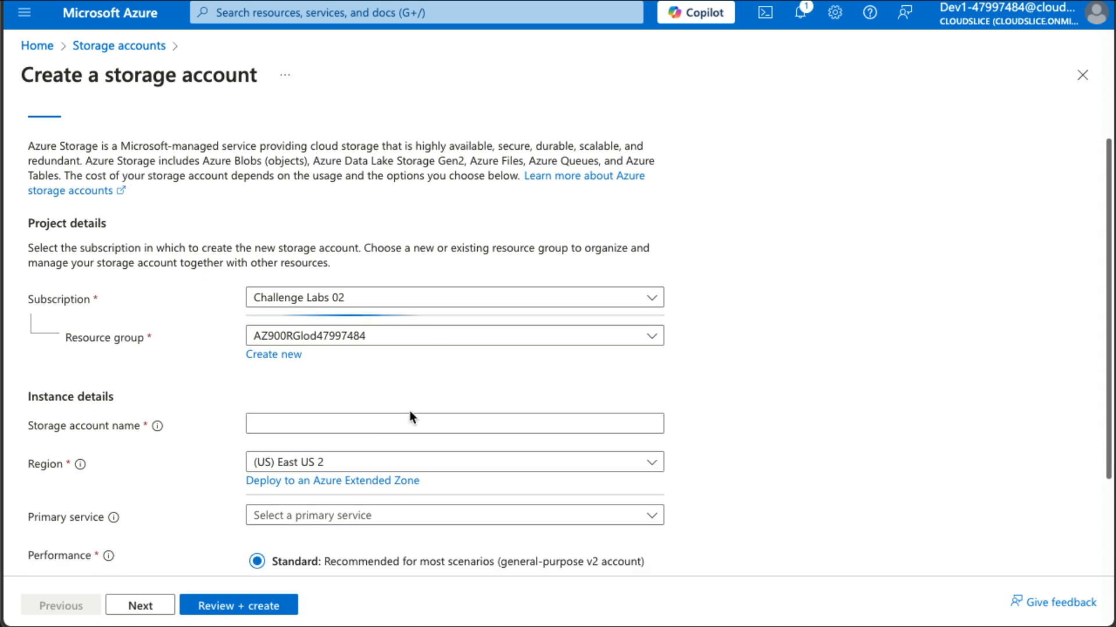
{"action": "left_click", "coordinate": [413, 387]}
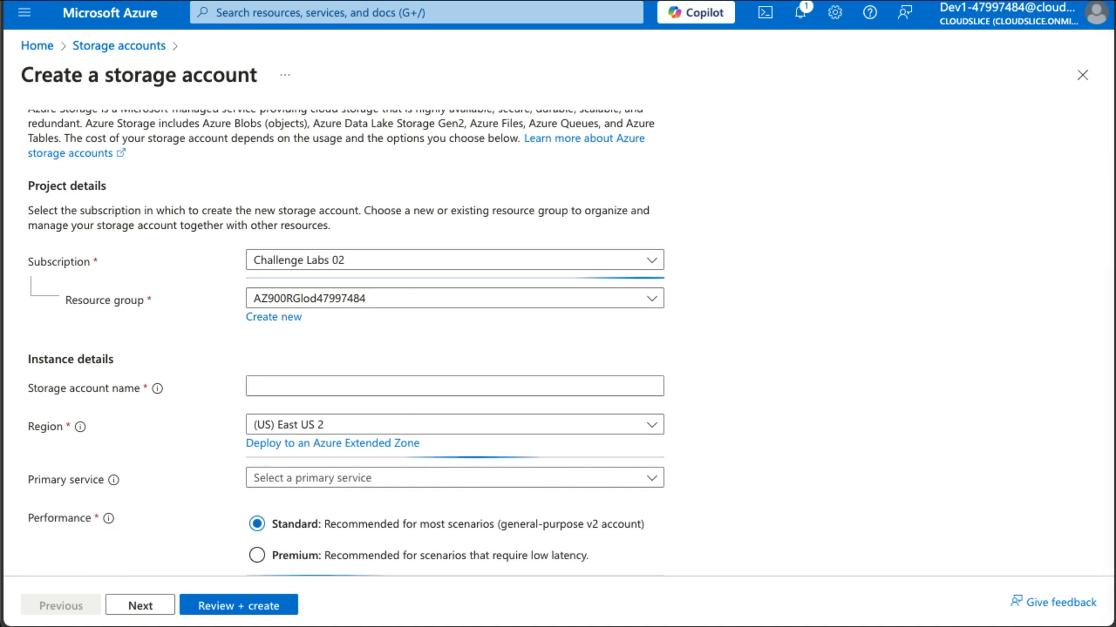
{"action": "left_click", "coordinate": [503, 386]}
{"action": "type", "text": "sa47997484"}
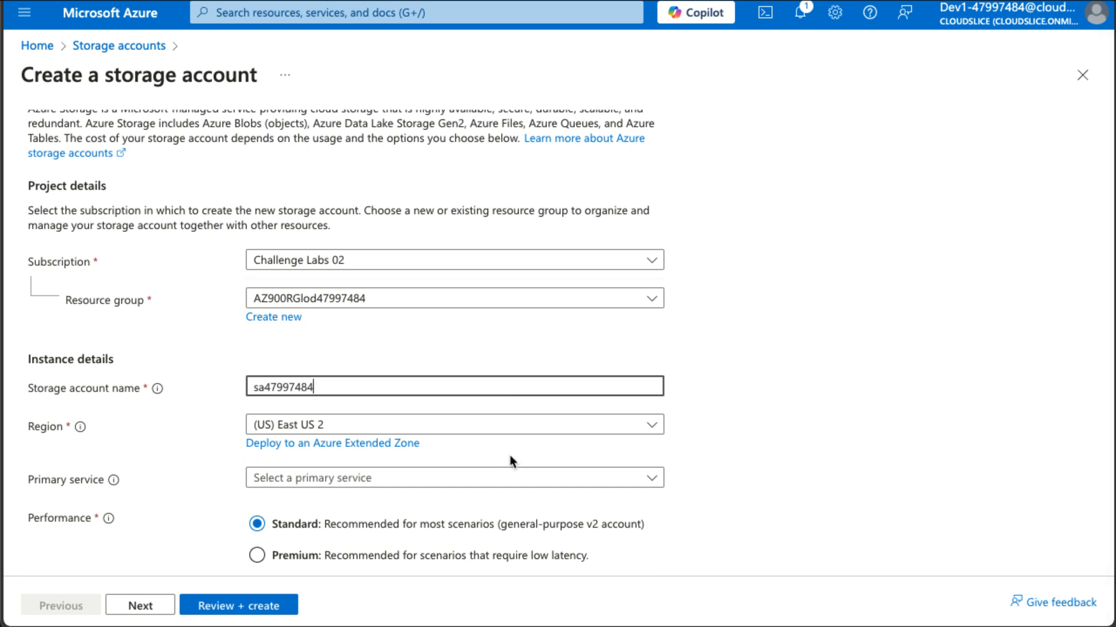
{"action": "scroll", "coordinate": [510, 456], "scroll_direction": "down", "scroll_amount": 2}
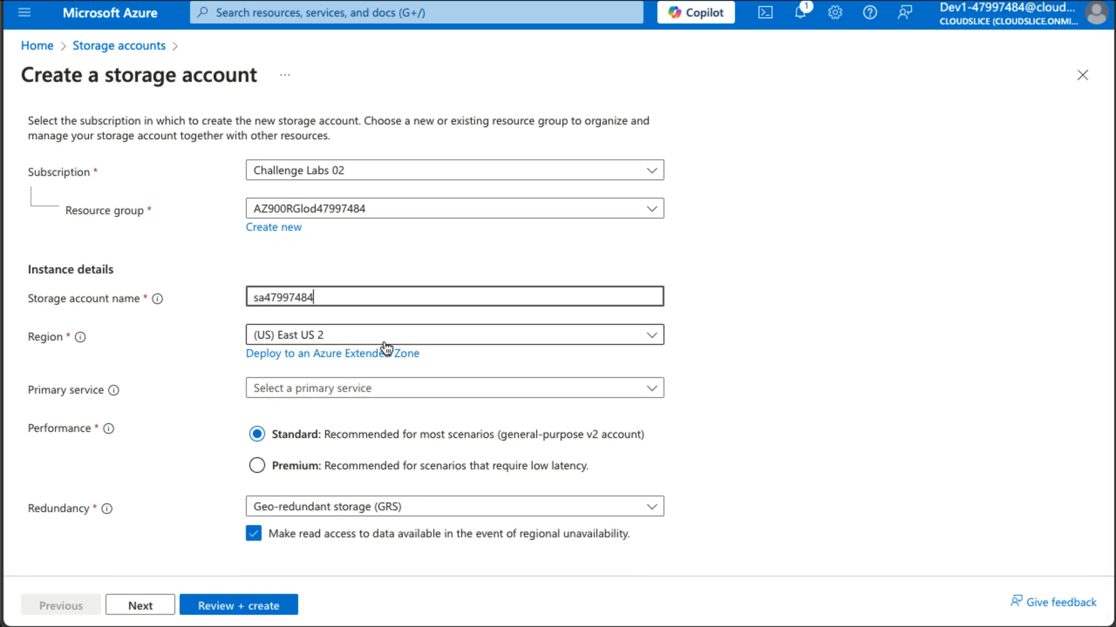
{"action": "left_click", "coordinate": [233, 607]}
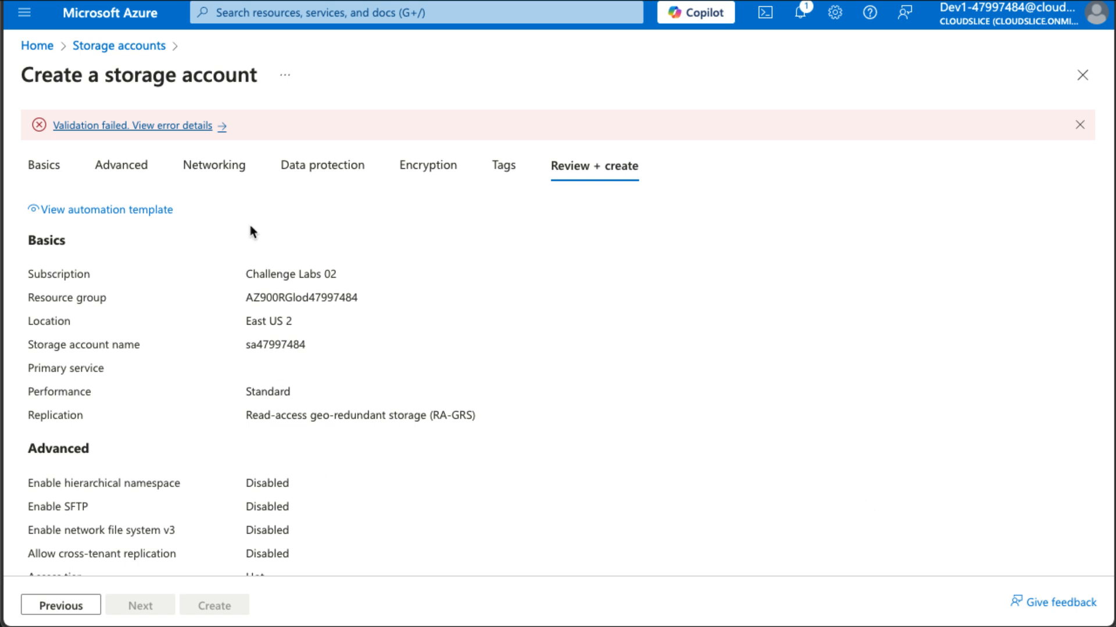
Step: Examine the validation error's summary and raw details, along with the storage account's configuration review
{"action": "left_click", "coordinate": [186, 126]}
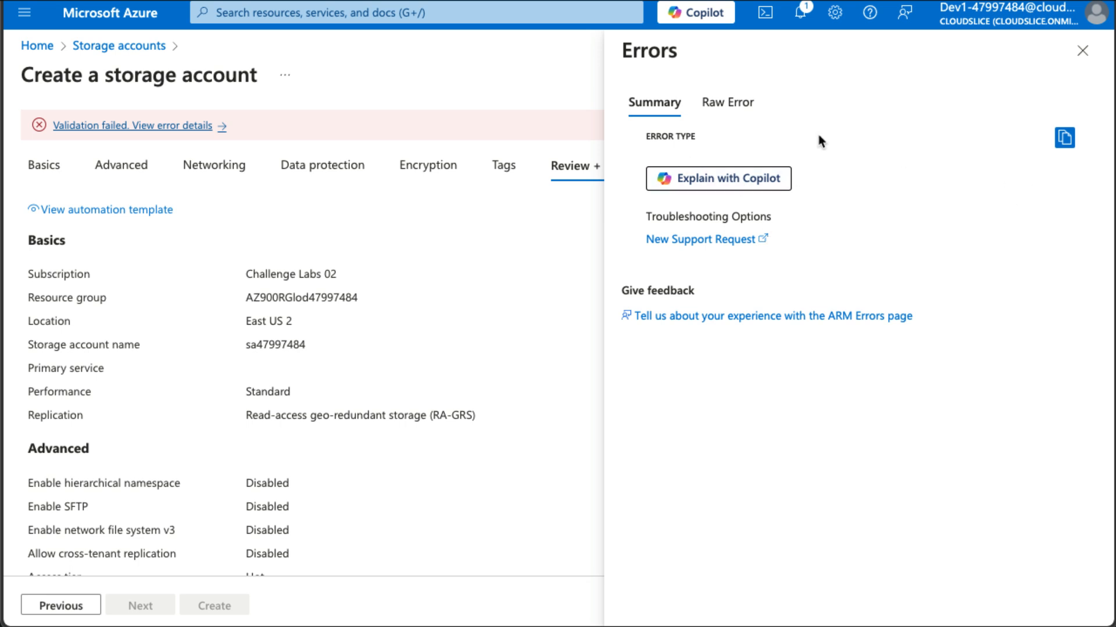
{"action": "left_click", "coordinate": [726, 103]}
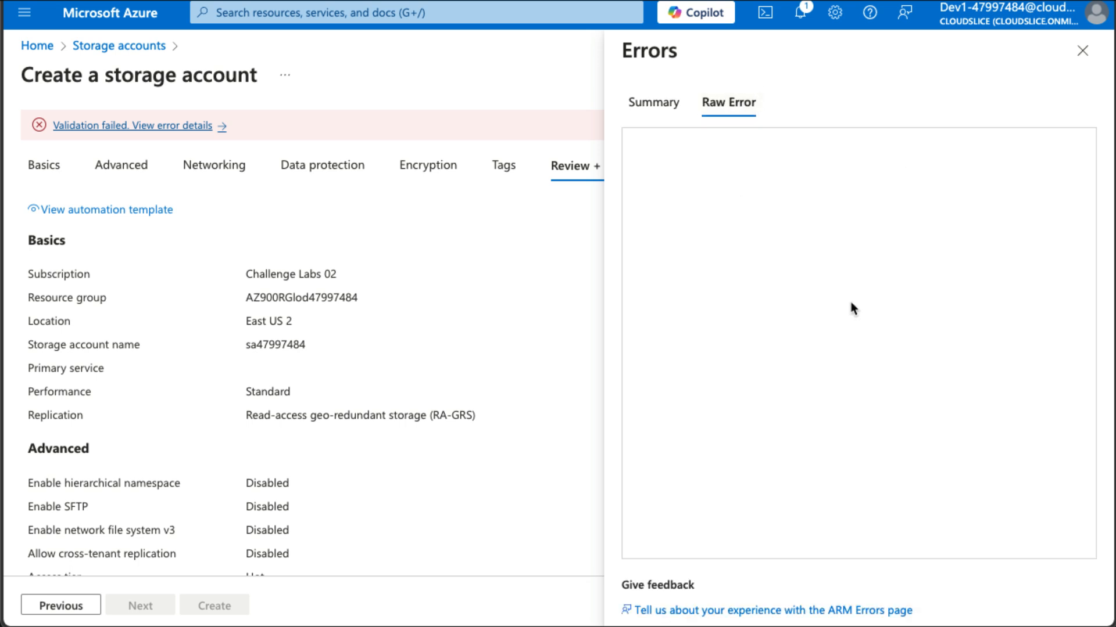
{"action": "left_click", "coordinate": [648, 102]}
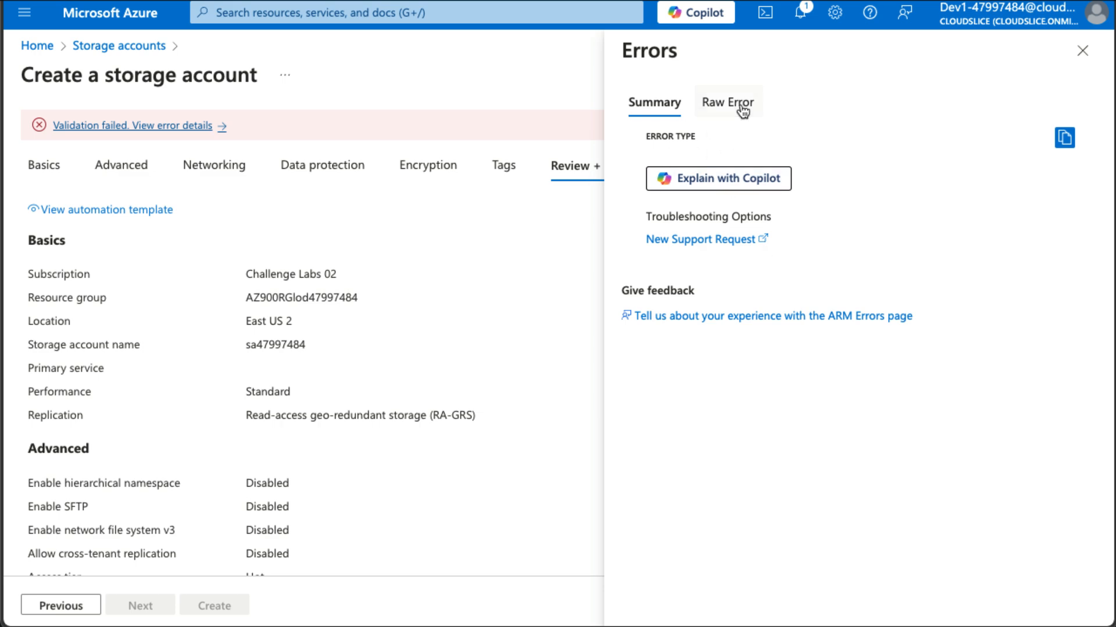
{"action": "scroll", "coordinate": [395, 346], "scroll_direction": "down", "scroll_amount": 12}
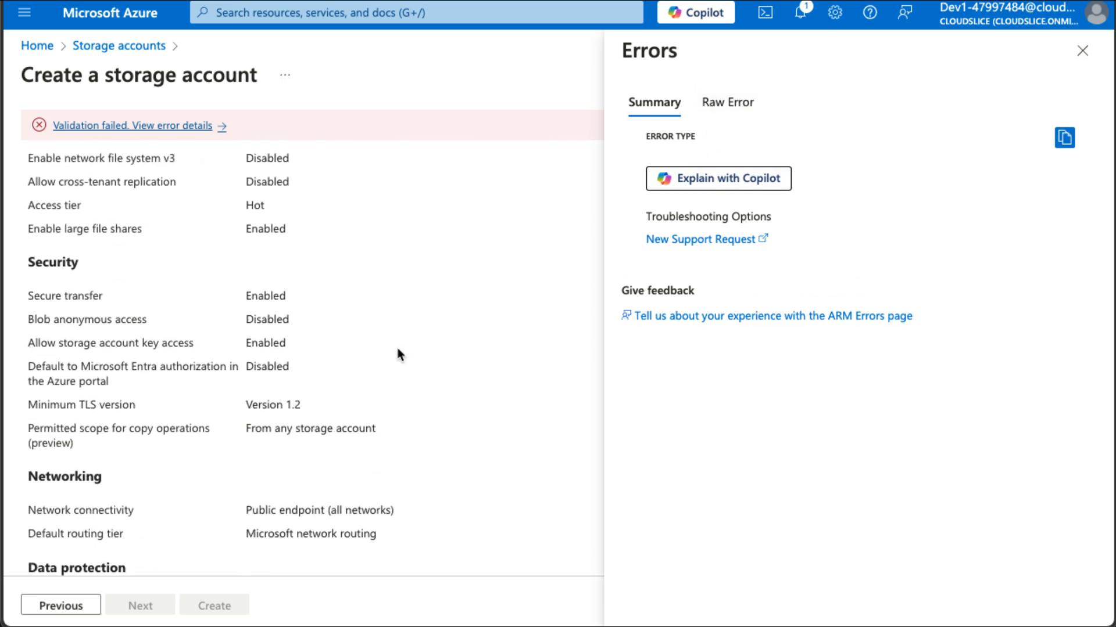
{"action": "scroll", "coordinate": [395, 344], "scroll_direction": "up", "scroll_amount": 12}
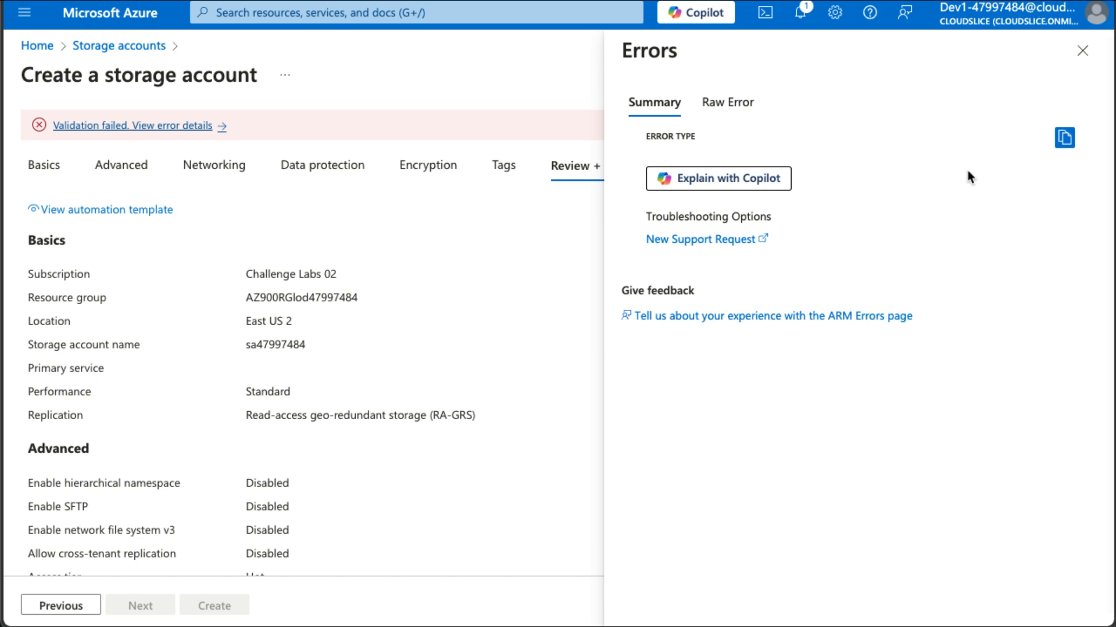
Step: Switch the portal session to the admin account and open Cloud Shell in an enlarged pane
{"action": "left_click", "coordinate": [984, 22]}
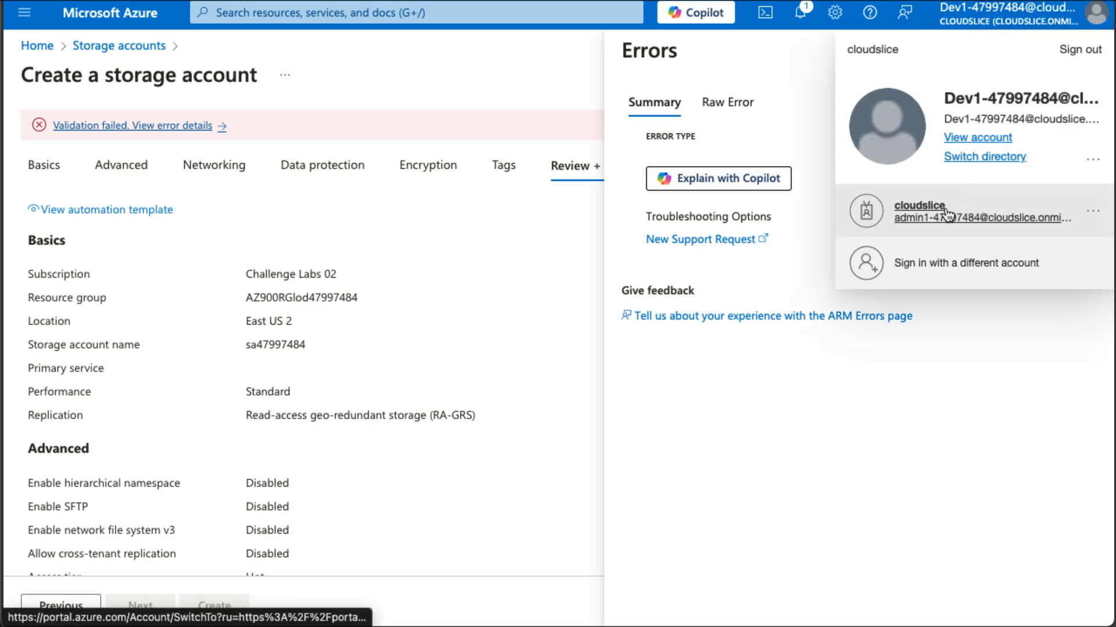
{"action": "left_click", "coordinate": [948, 210]}
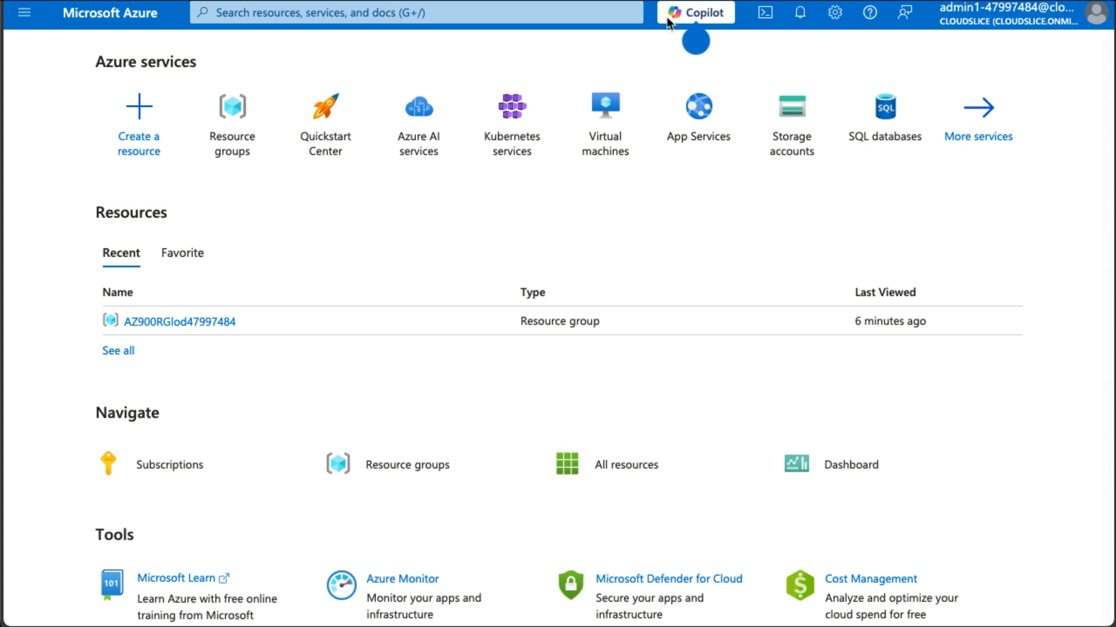
{"action": "left_click", "coordinate": [765, 14]}
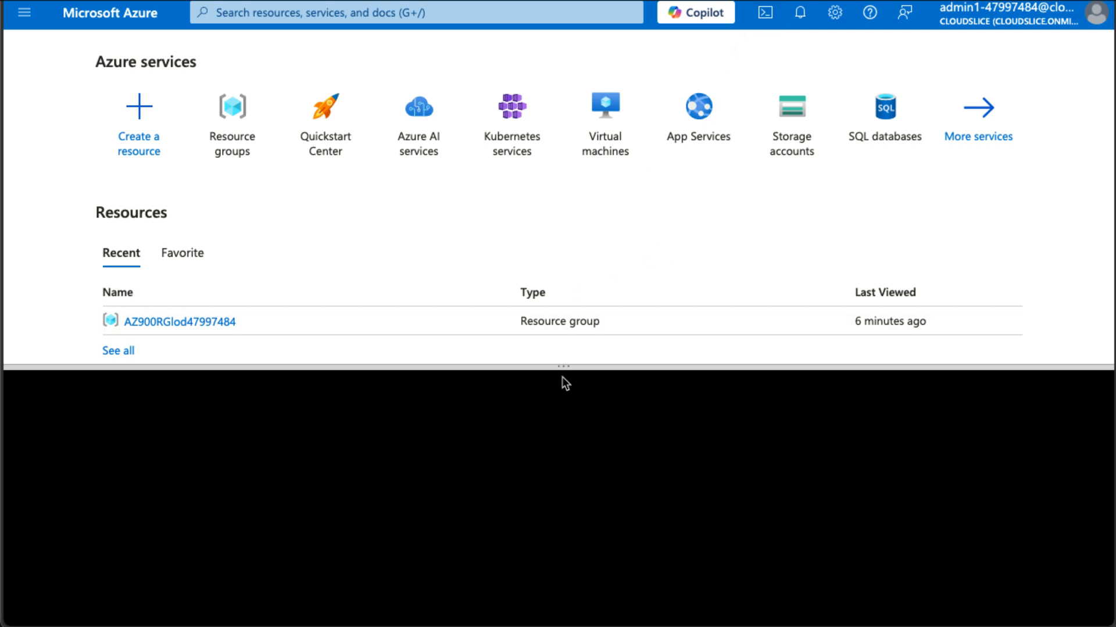
{"action": "left_click_drag", "start_coordinate": [564, 366], "coordinate": [563, 270]}
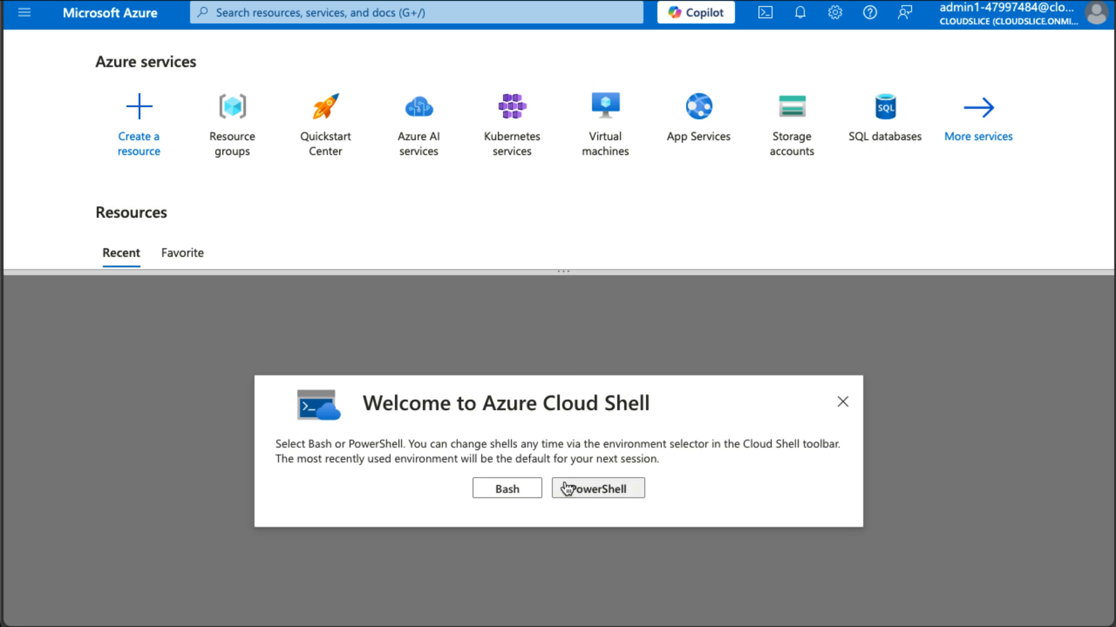
Step: Start a PowerShell session with the Mount storage account option and the Challenge Labs 02 subscription, and maximize the shell
{"action": "left_click", "coordinate": [575, 489]}
{"action": "left_click", "coordinate": [260, 436]}
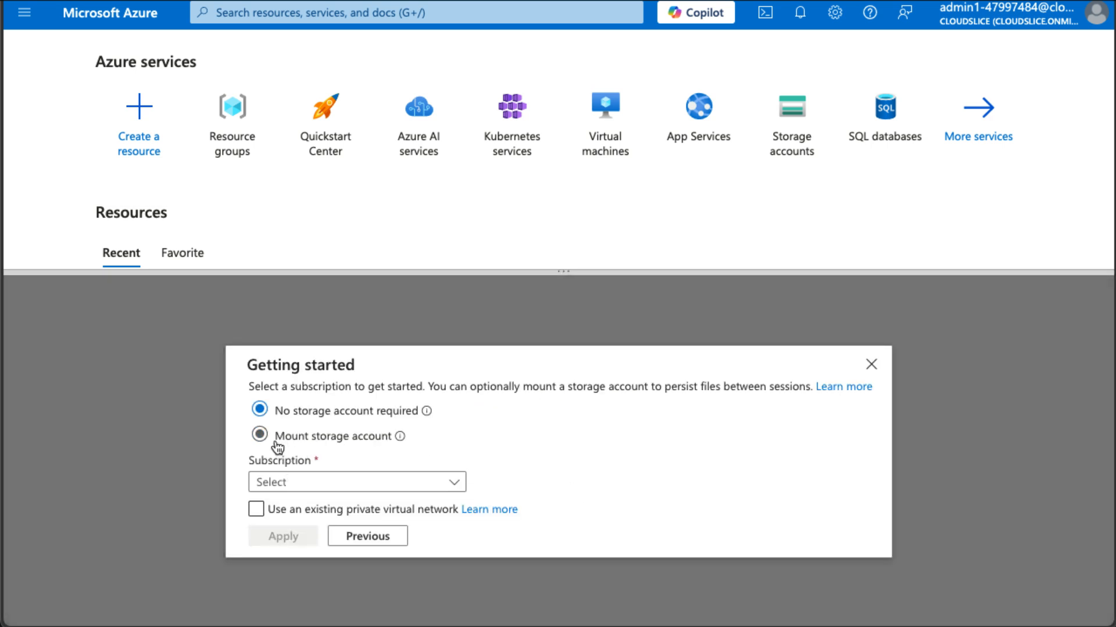
{"action": "left_click", "coordinate": [342, 499]}
{"action": "left_click", "coordinate": [316, 556]}
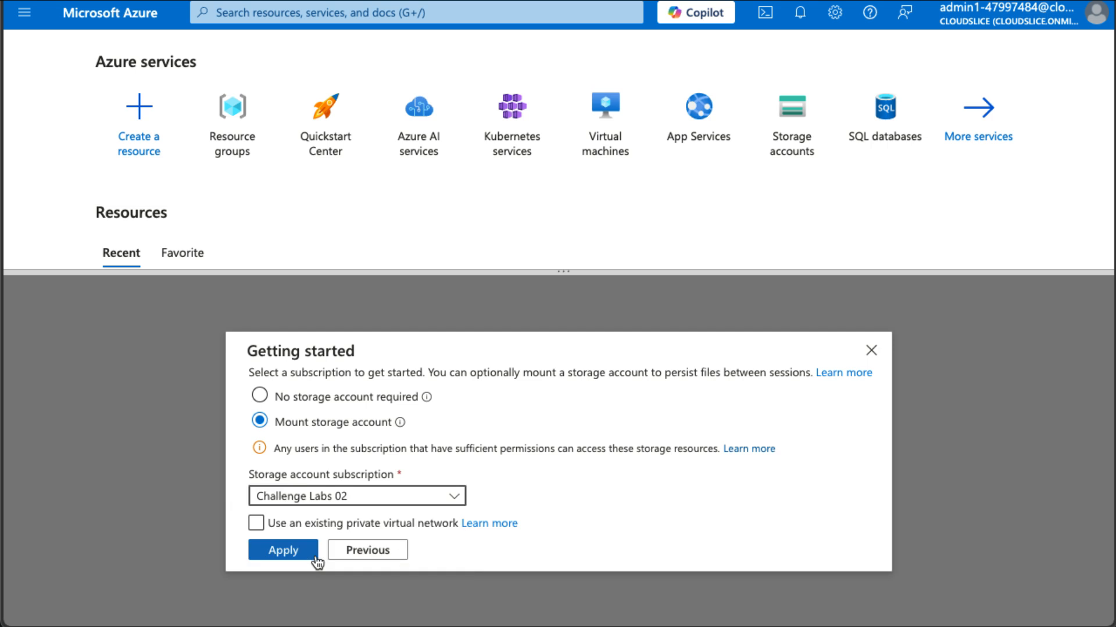
{"action": "left_click", "coordinate": [287, 550]}
{"action": "left_click", "coordinate": [385, 509]}
{"action": "left_click", "coordinate": [269, 548]}
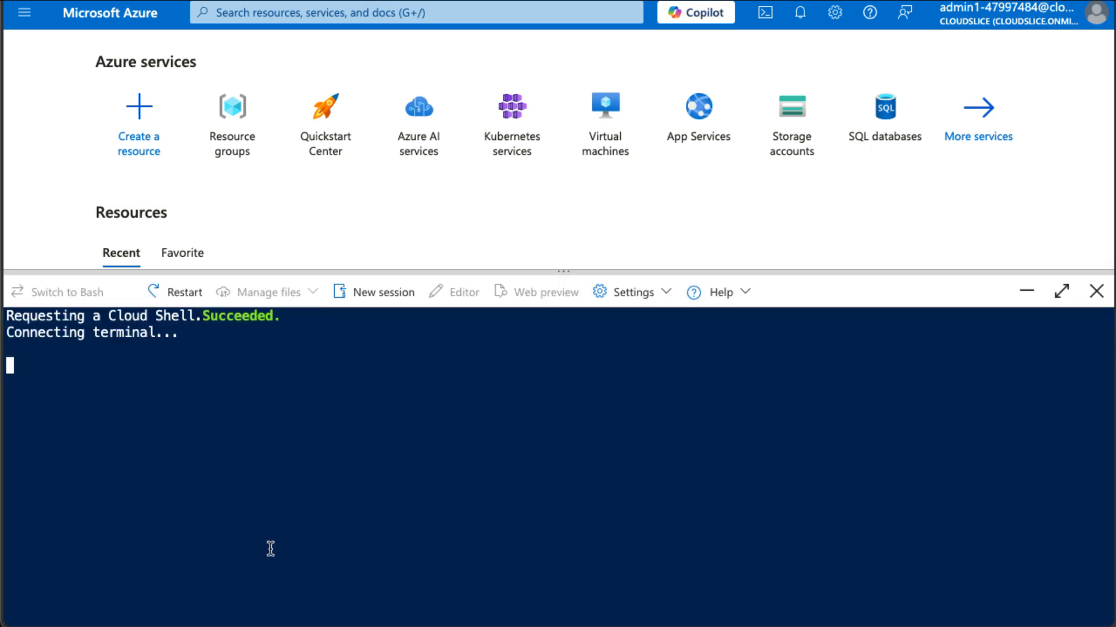
{"action": "left_click", "coordinate": [1062, 291]}
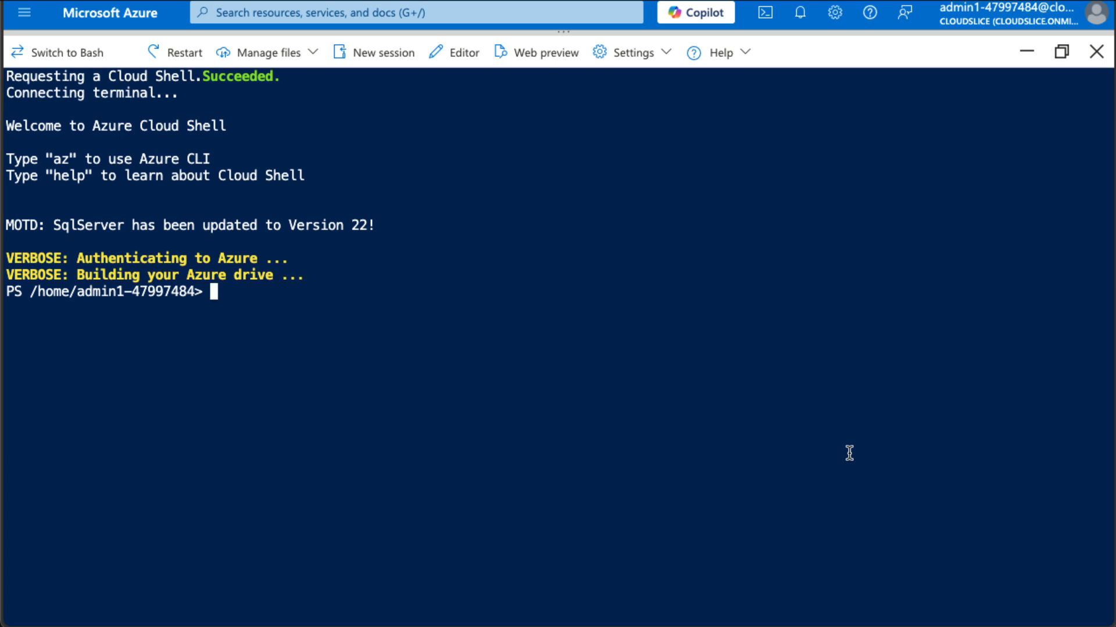
Step: Enter Get-AzProviderOperation "Microsoft.Compute/virtualmachines/*" at the PowerShell prompt
{"action": "type", "text": "Get"}
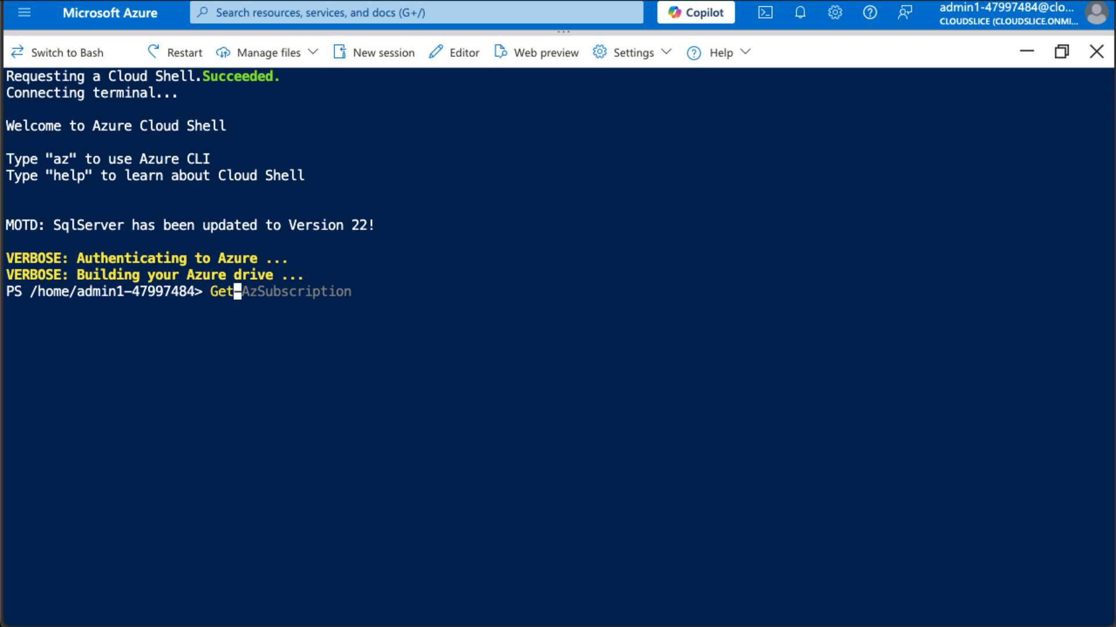
{"action": "type", "text": "-AzPro"}
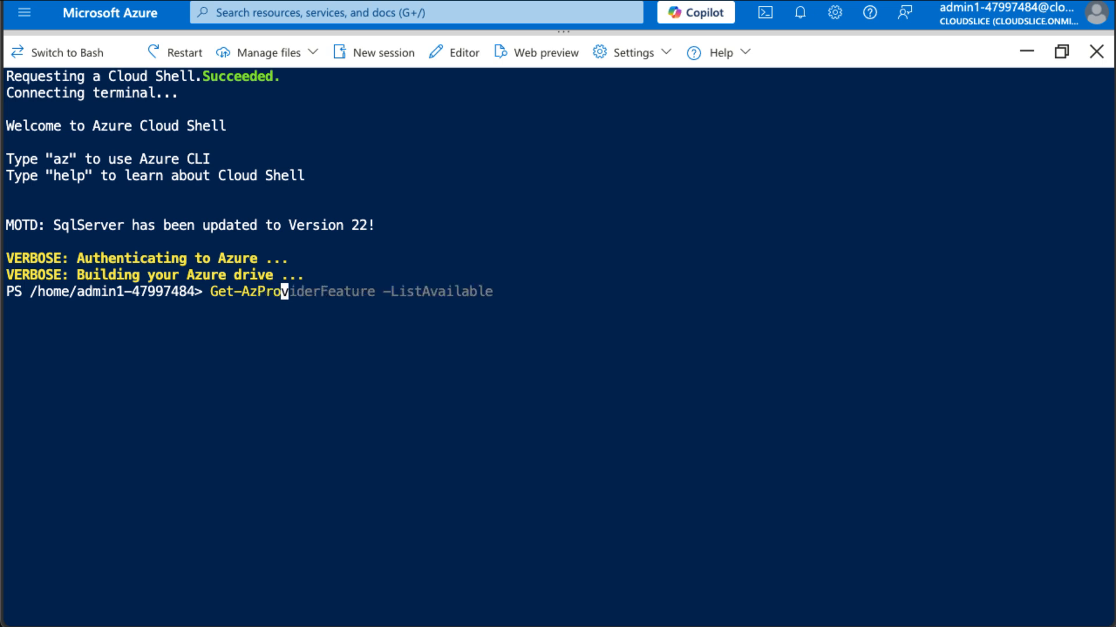
{"action": "type", "text": "viderOp"}
{"action": "key", "text": "Tab"}
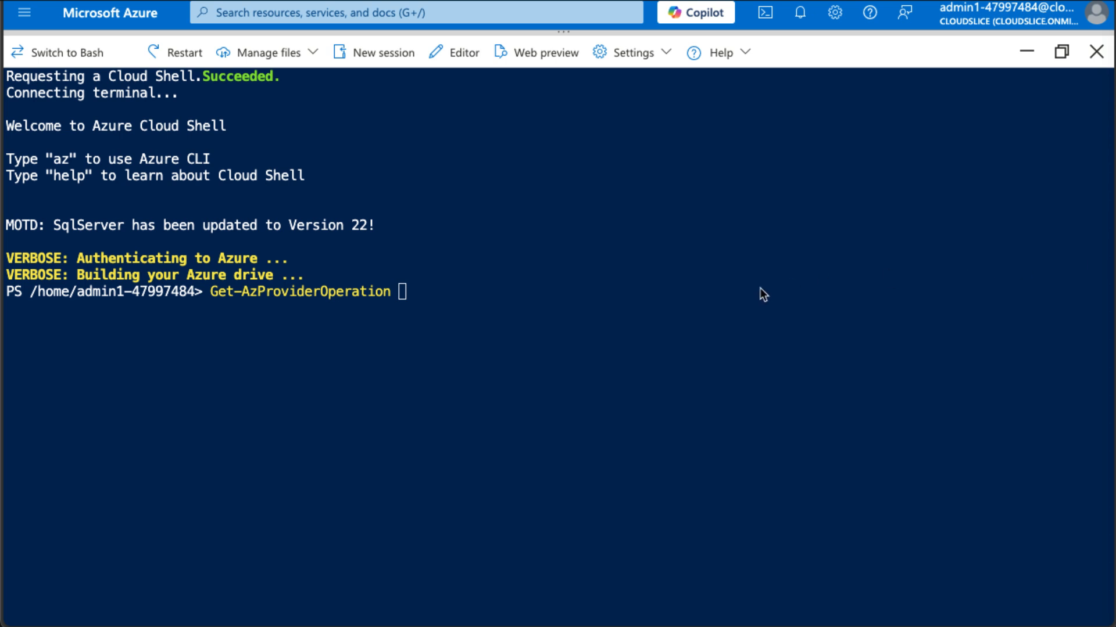
{"action": "left_click", "coordinate": [708, 297]}
{"action": "type", "text": "\"Microsoft"}
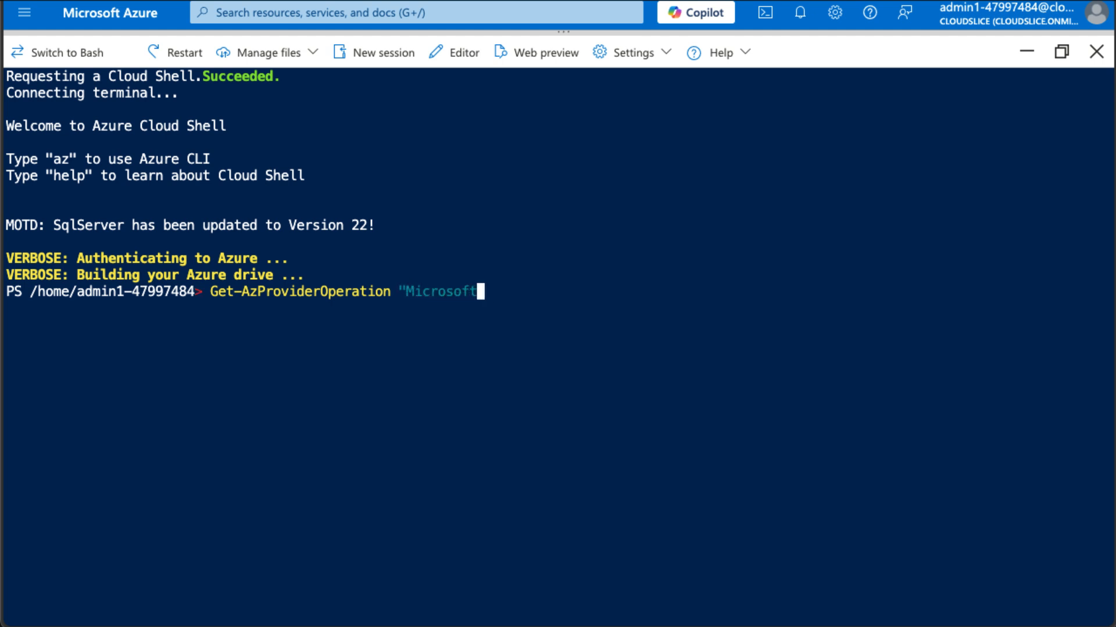
{"action": "type", "text": ".Compute"}
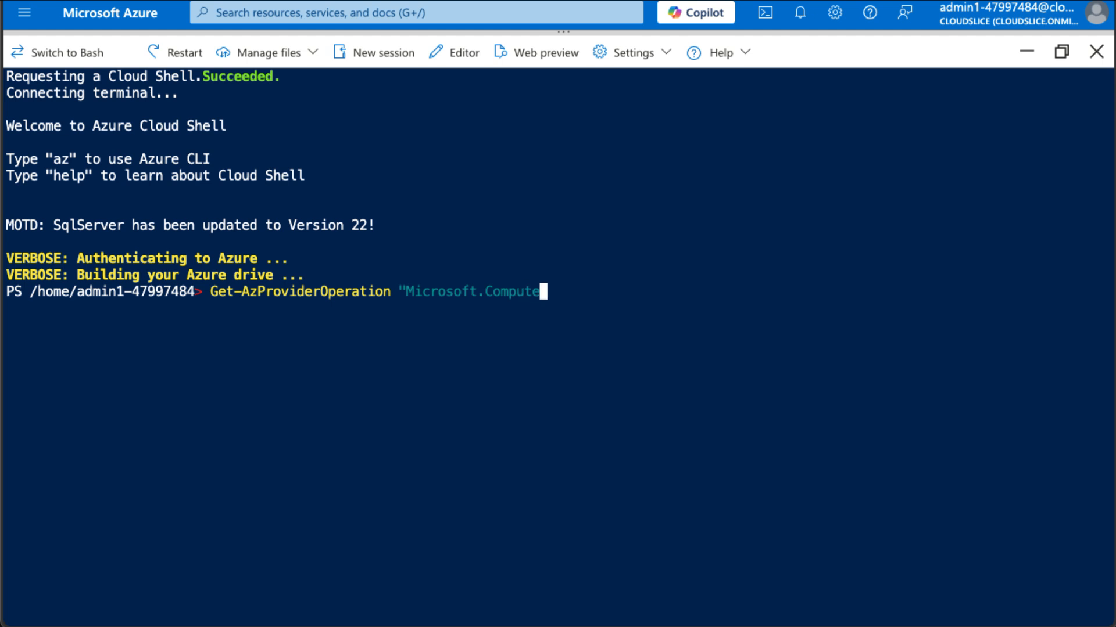
{"action": "type", "text": "/"}
{"action": "left_click", "coordinate": [805, 352]}
{"action": "type", "text": "virtualmachine"}
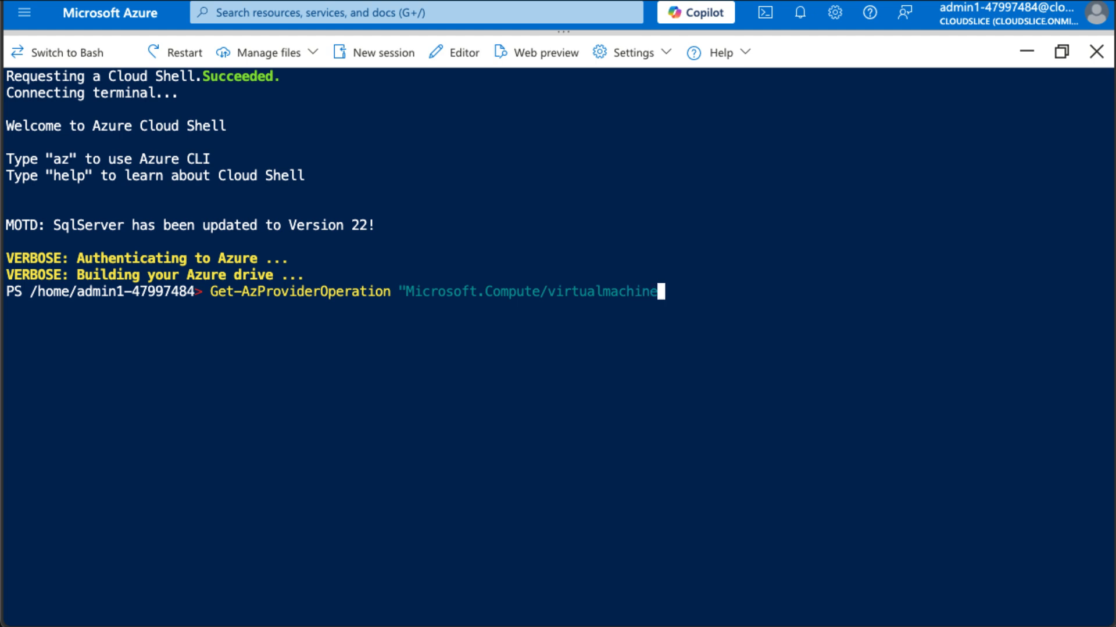
{"action": "type", "text": "s/*\""}
Step: Append | FT Operation, Description -AutoSize to the command, run it and review the listed operations from the beginning
{"action": "left_click", "coordinate": [825, 375]}
{"action": "type", "text": "| FT "}
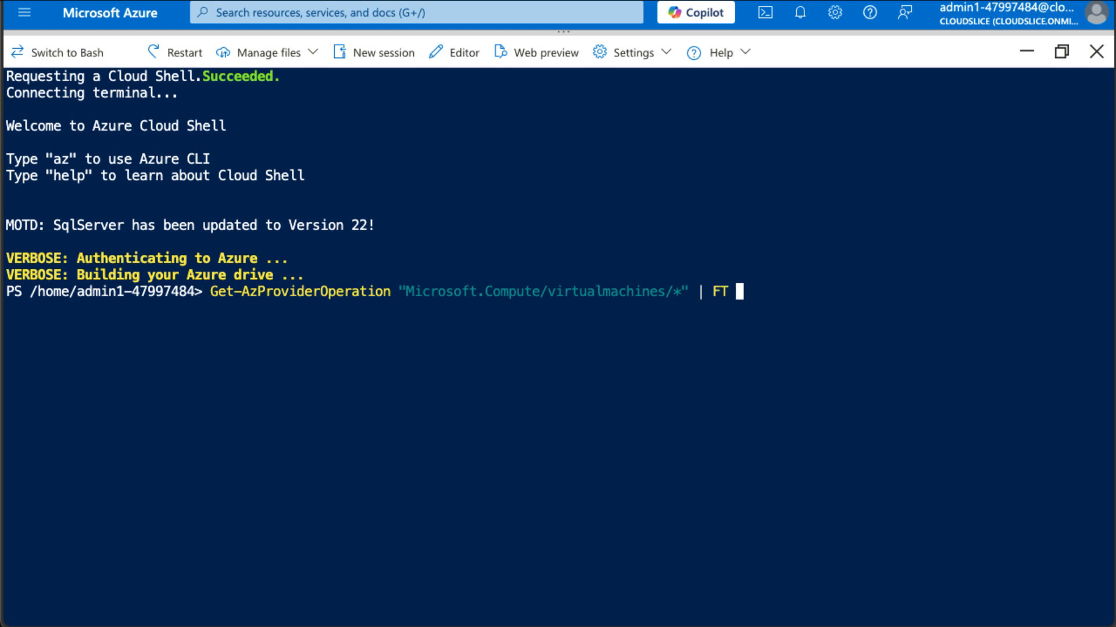
{"action": "type", "text": "Operation"}
{"action": "type", "text": ", De"}
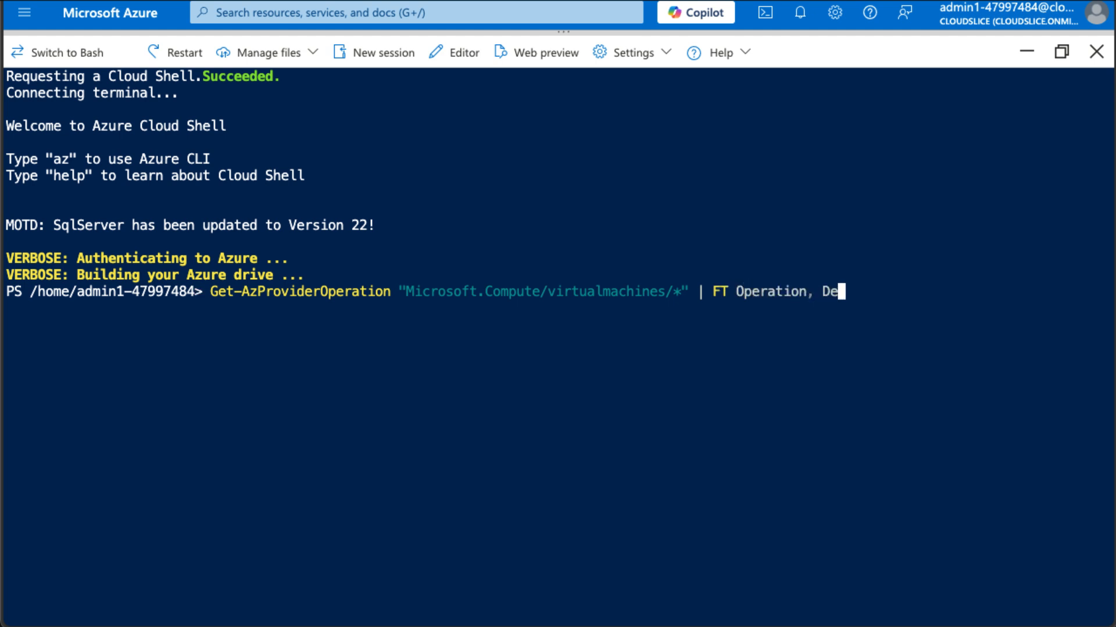
{"action": "type", "text": "scription"}
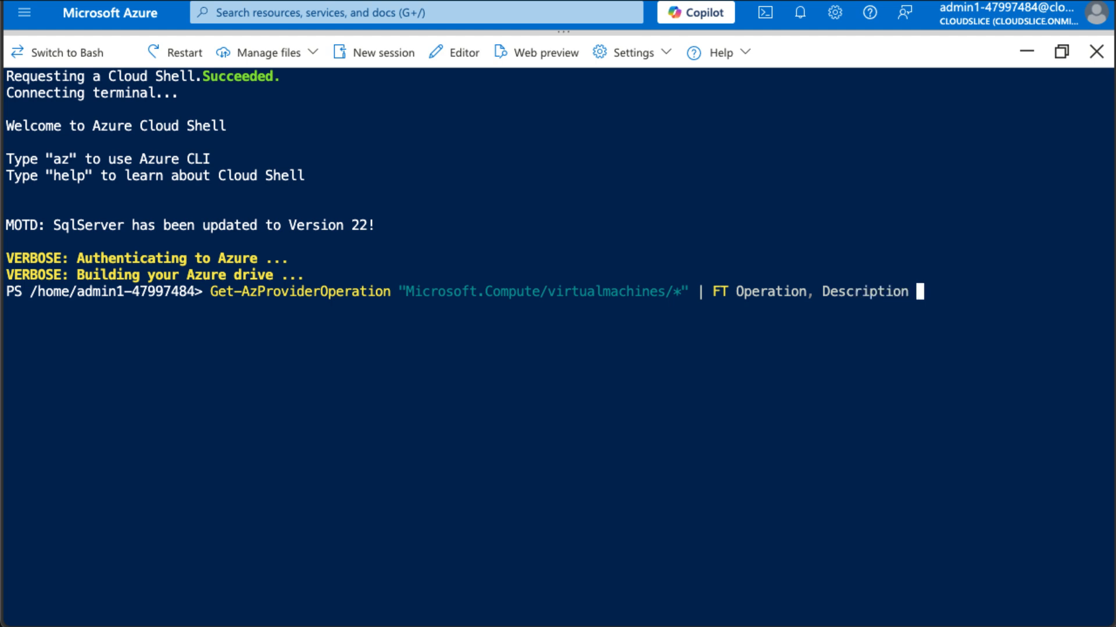
{"action": "type", "text": " -AutoSize"}
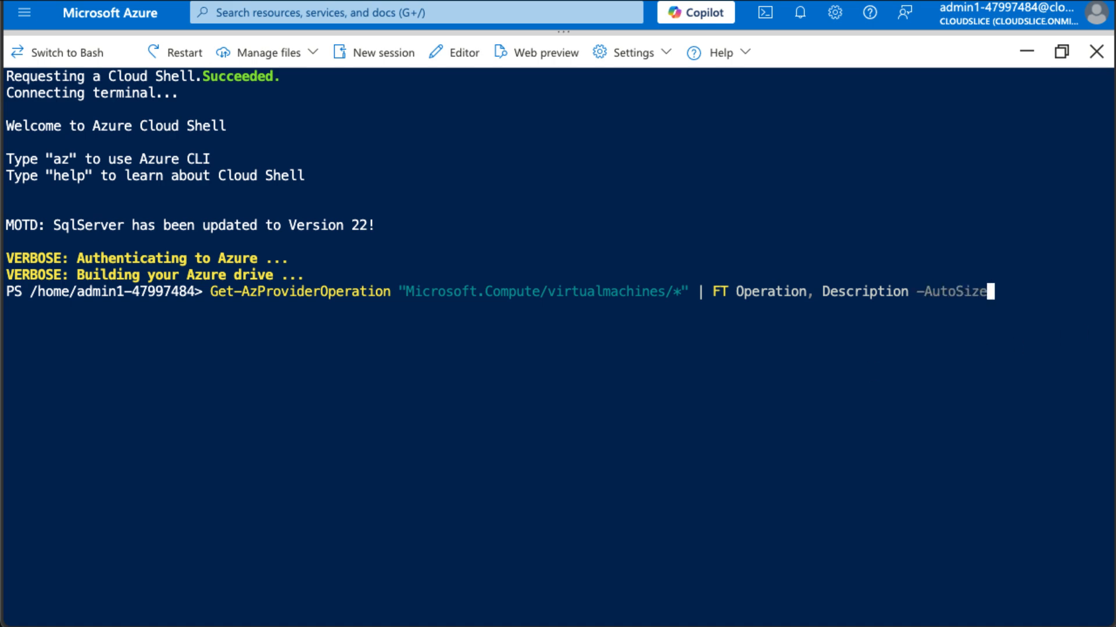
{"action": "key", "text": "Return"}
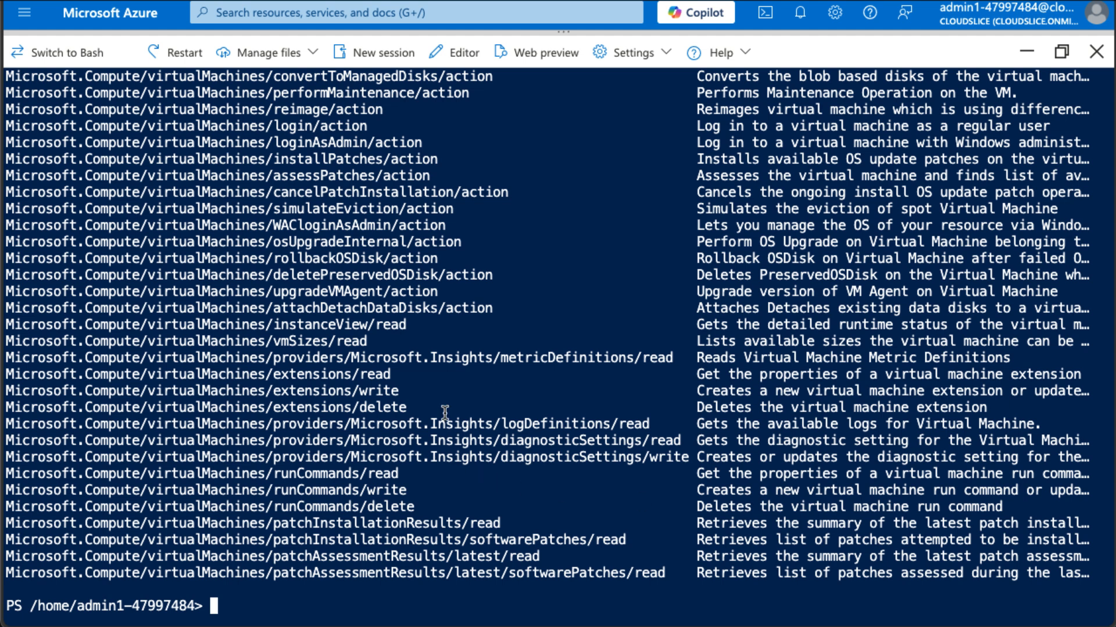
{"action": "scroll", "coordinate": [444, 414], "scroll_direction": "up", "scroll_amount": 5}
{"action": "scroll", "coordinate": [444, 413], "scroll_direction": "up", "scroll_amount": 3}
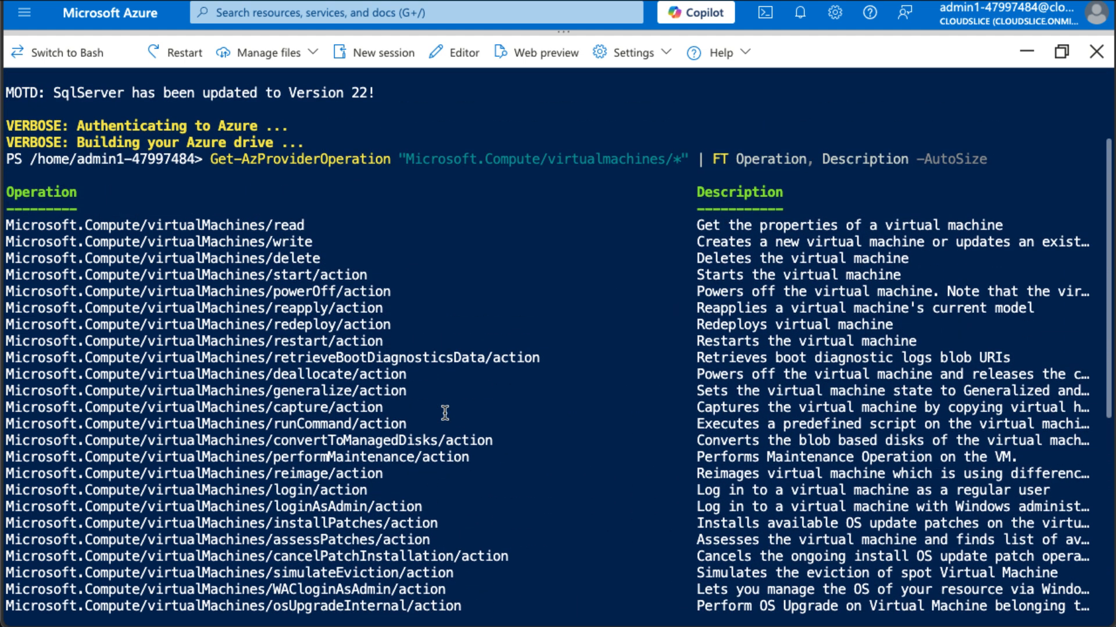
Step: Look through the remaining virtual machine operations and enter Get-AzRoleDefinition -Name "Virtual Machine Contributor" at the PowerShell prompt
{"action": "scroll", "coordinate": [606, 350], "scroll_direction": "down", "scroll_amount": 2}
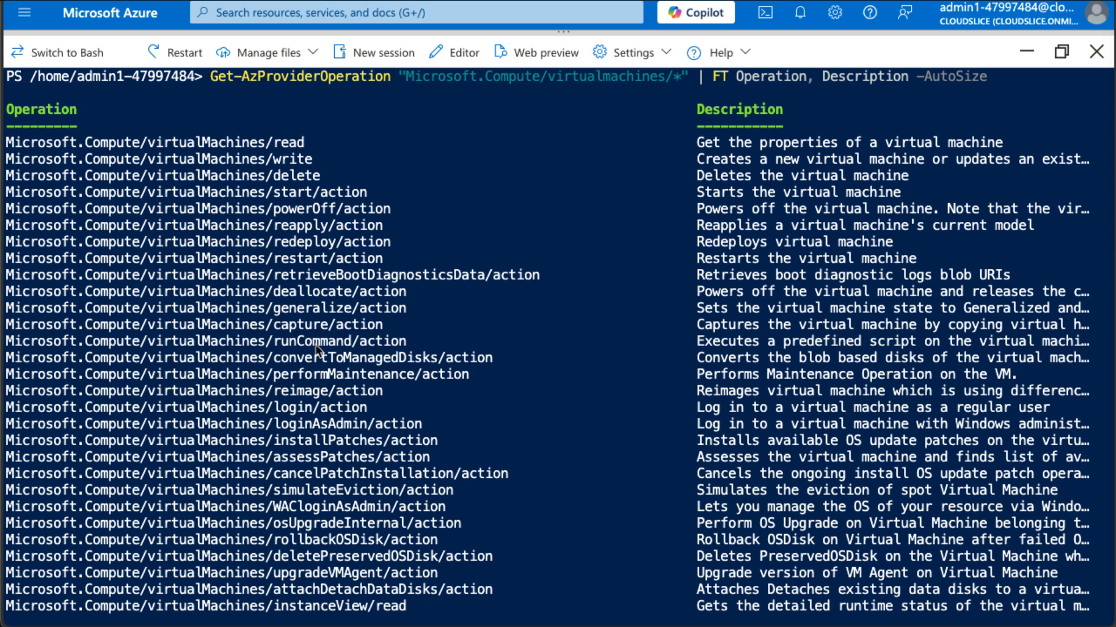
{"action": "scroll", "coordinate": [443, 423], "scroll_direction": "down", "scroll_amount": 6}
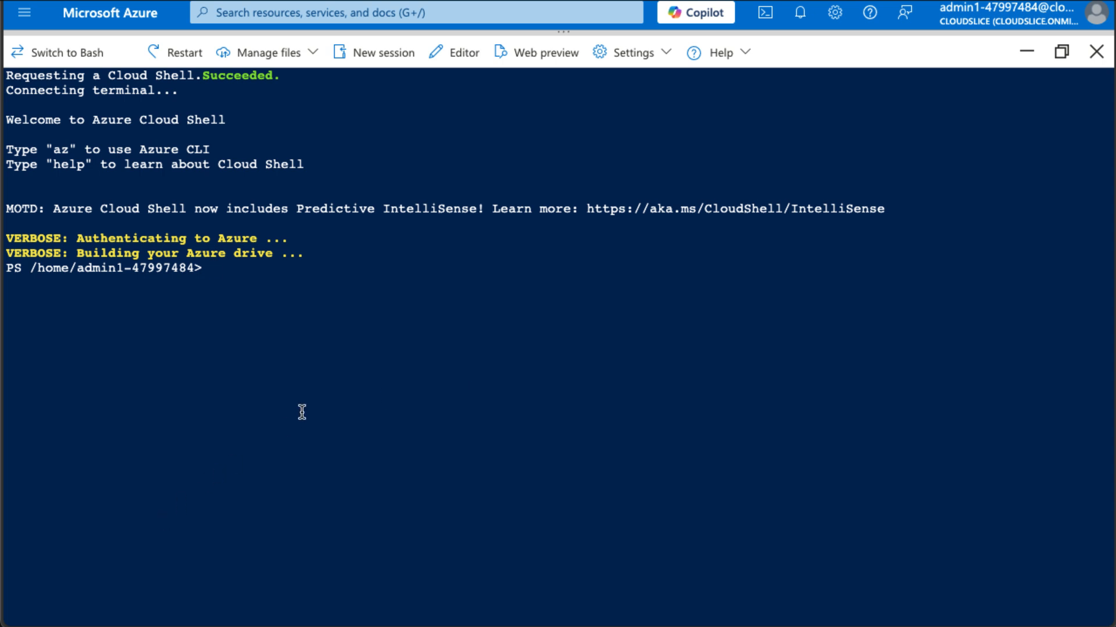
{"action": "type", "text": "Get"}
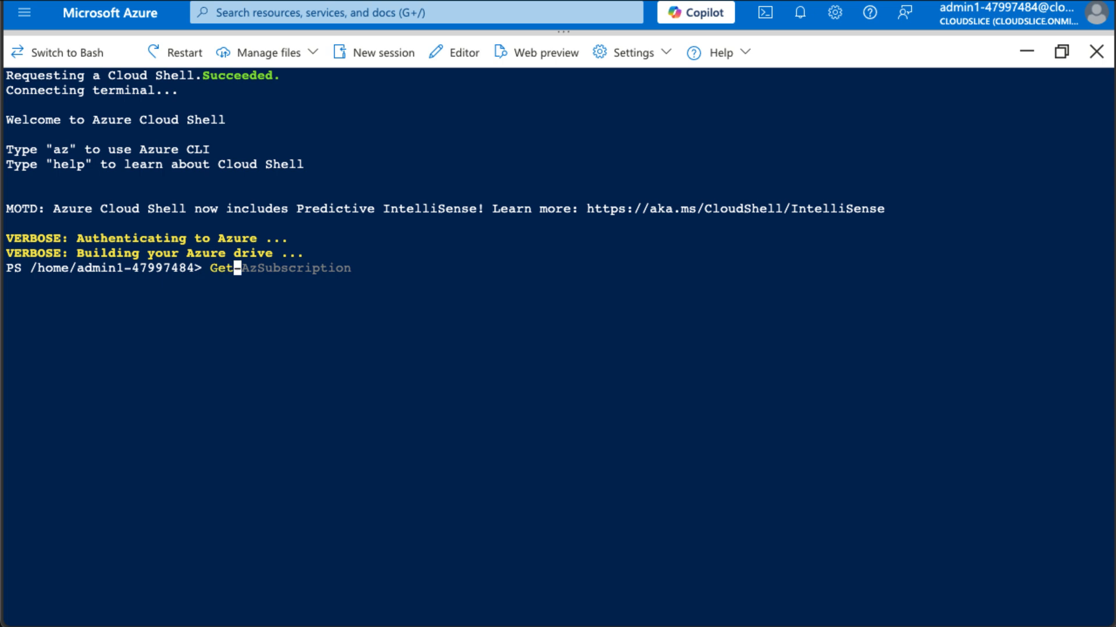
{"action": "type", "text": "-AzRoleDe"}
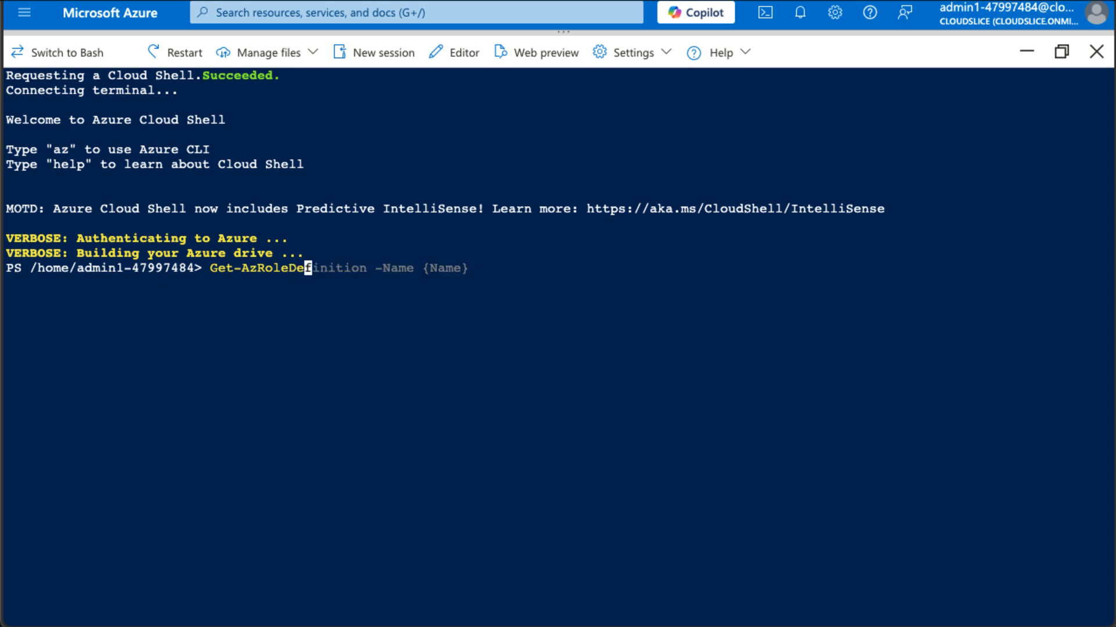
{"action": "key", "text": "Tab"}
{"action": "type", "text": "-Name"}
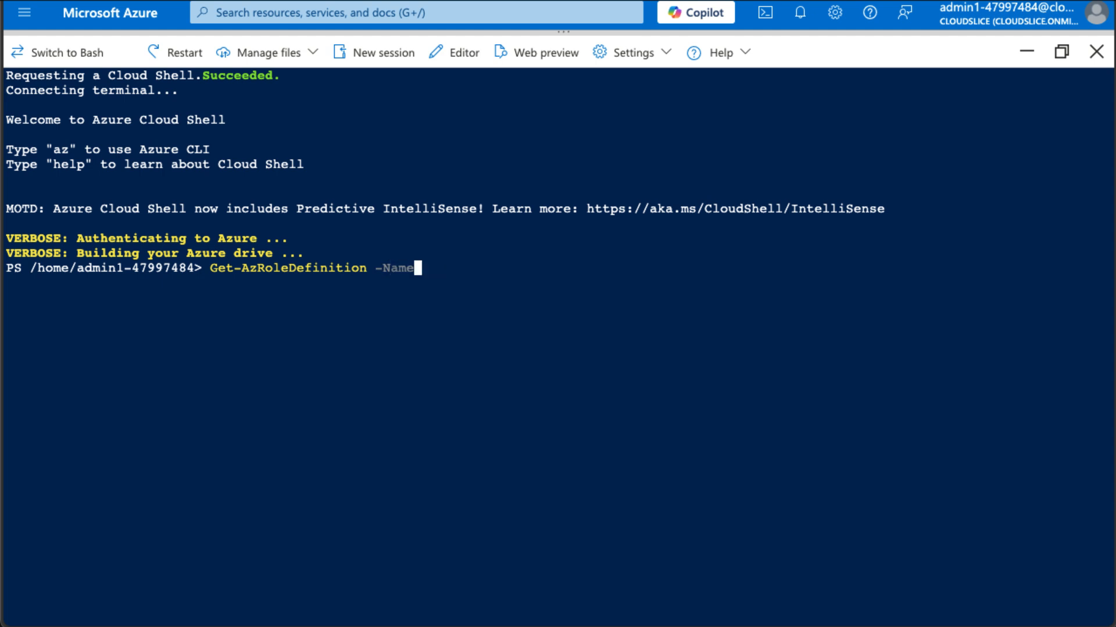
{"action": "type", "text": " \"Virtual Machine Contri"}
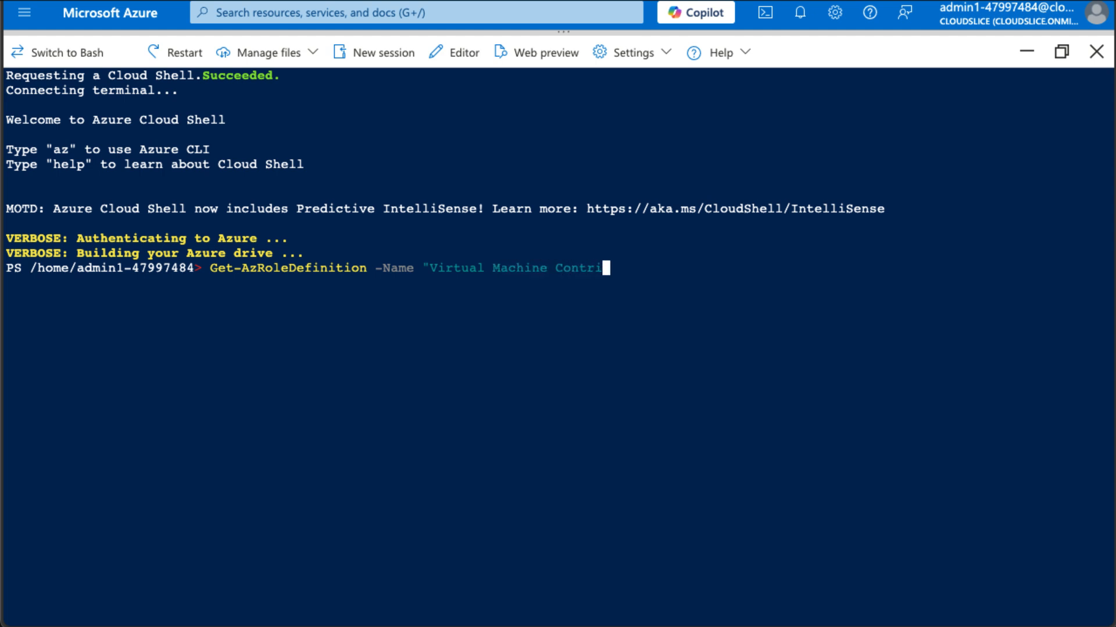
{"action": "type", "text": "butor\""}
Step: Append | ConvertTo-Json | Out-File $home\clouddrive\VMOperatorRole.json to the command and run it
{"action": "left_click", "coordinate": [832, 450]}
{"action": "type", "text": "| Convert"}
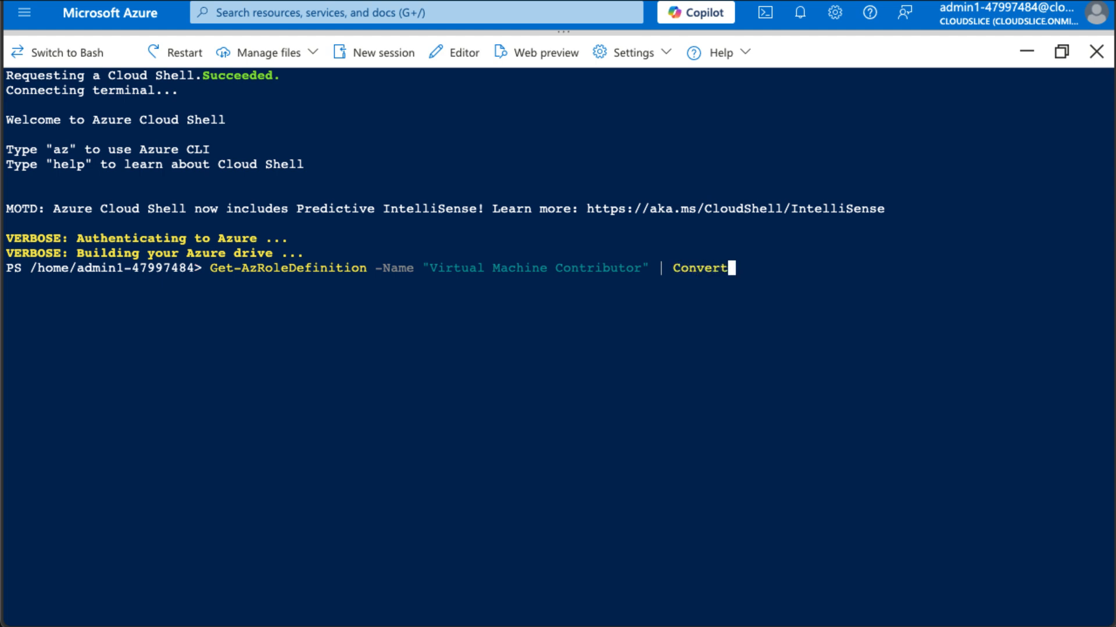
{"action": "type", "text": "To-Json | Out"}
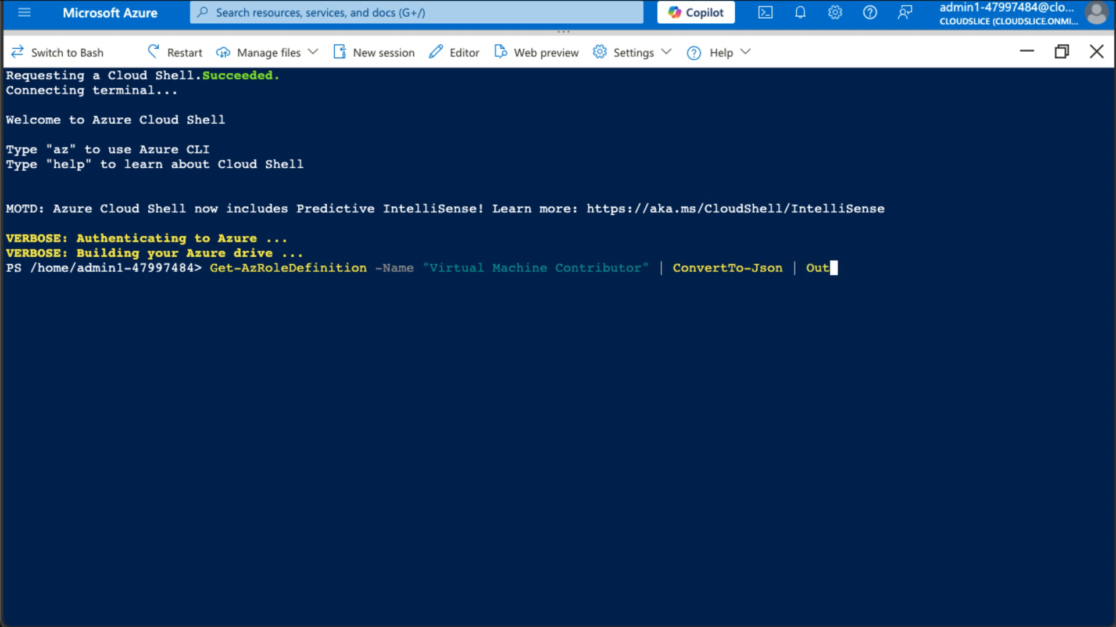
{"action": "type", "text": "-File"}
{"action": "left_click", "coordinate": [959, 454]}
{"action": "type", "text": "$home\\clouddrive\\VMOperatorRole.json"}
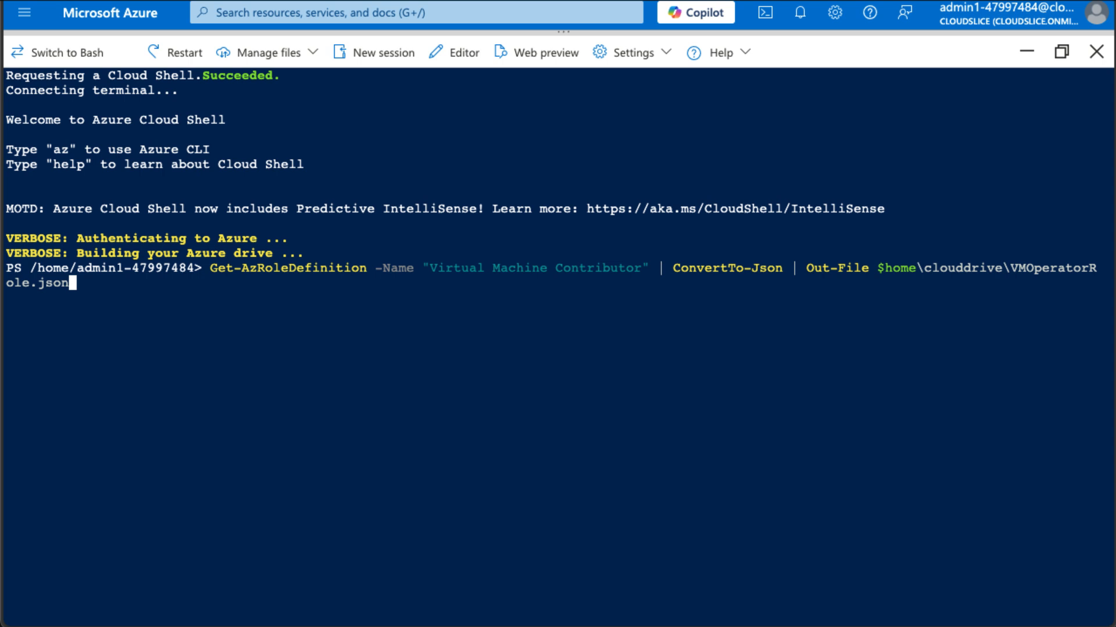
{"action": "key", "text": "Return"}
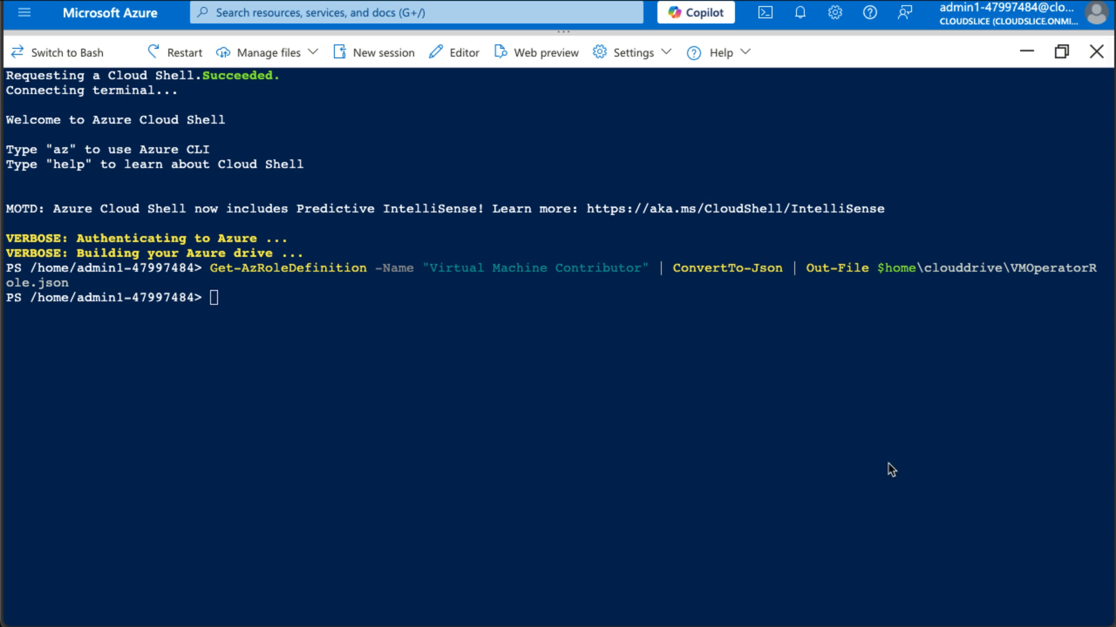
Step: Open VMOperatorRole.json from the clouddrive folder in the Cloud Shell editor and review the whole role definition
{"action": "left_click", "coordinate": [460, 53]}
{"action": "left_click", "coordinate": [465, 382]}
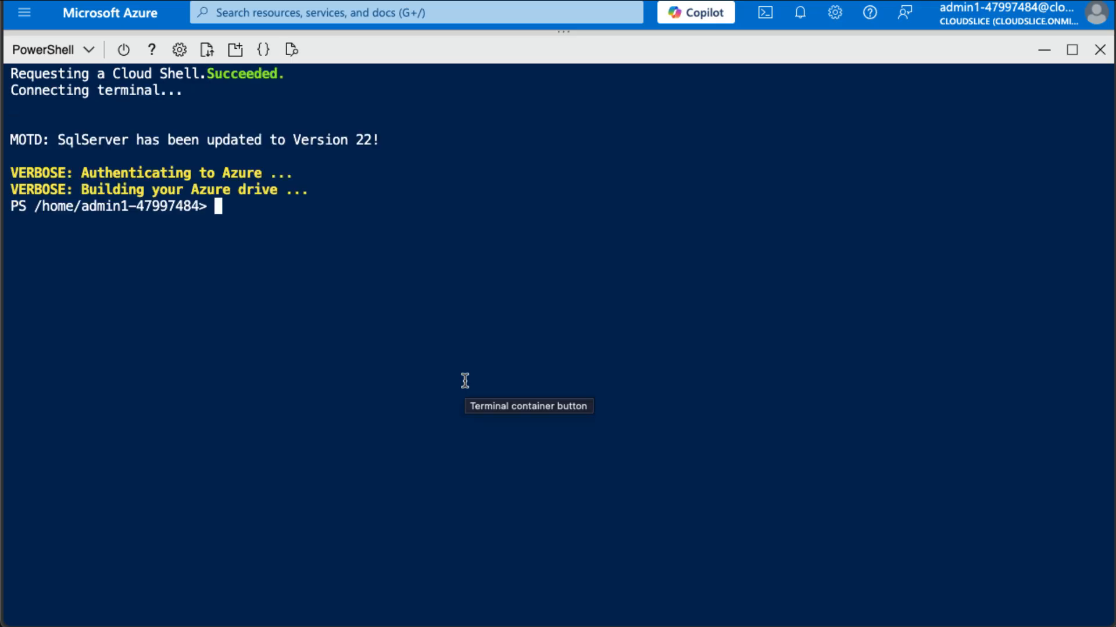
{"action": "left_click", "coordinate": [263, 51]}
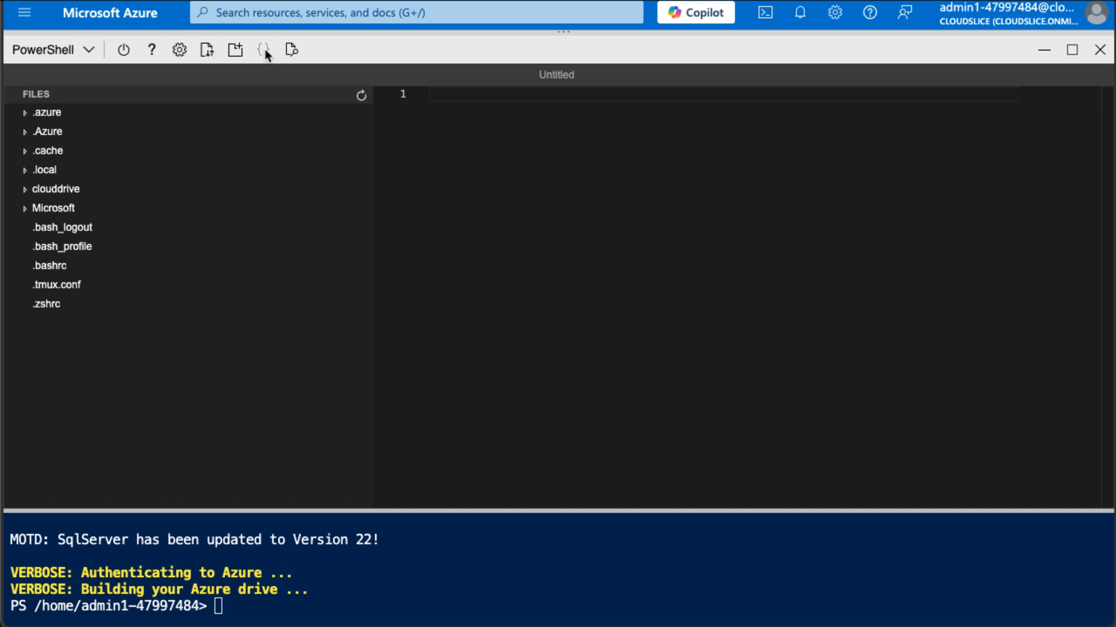
{"action": "left_click", "coordinate": [81, 191]}
{"action": "left_click", "coordinate": [93, 231]}
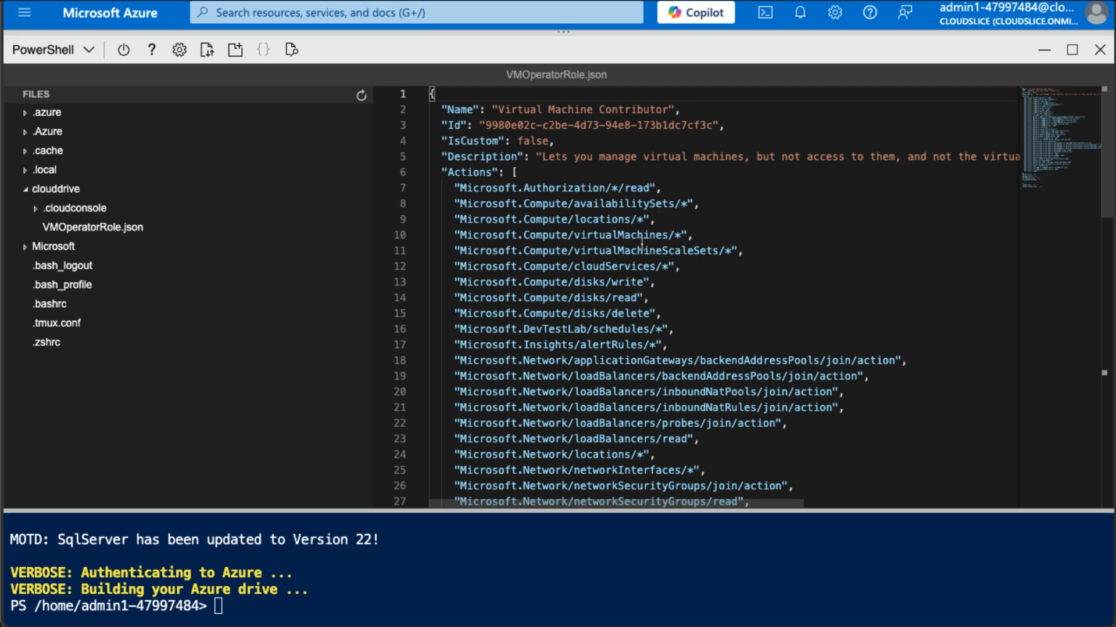
{"action": "scroll", "coordinate": [659, 262], "scroll_direction": "down", "scroll_amount": 3}
{"action": "scroll", "coordinate": [659, 263], "scroll_direction": "down", "scroll_amount": 9}
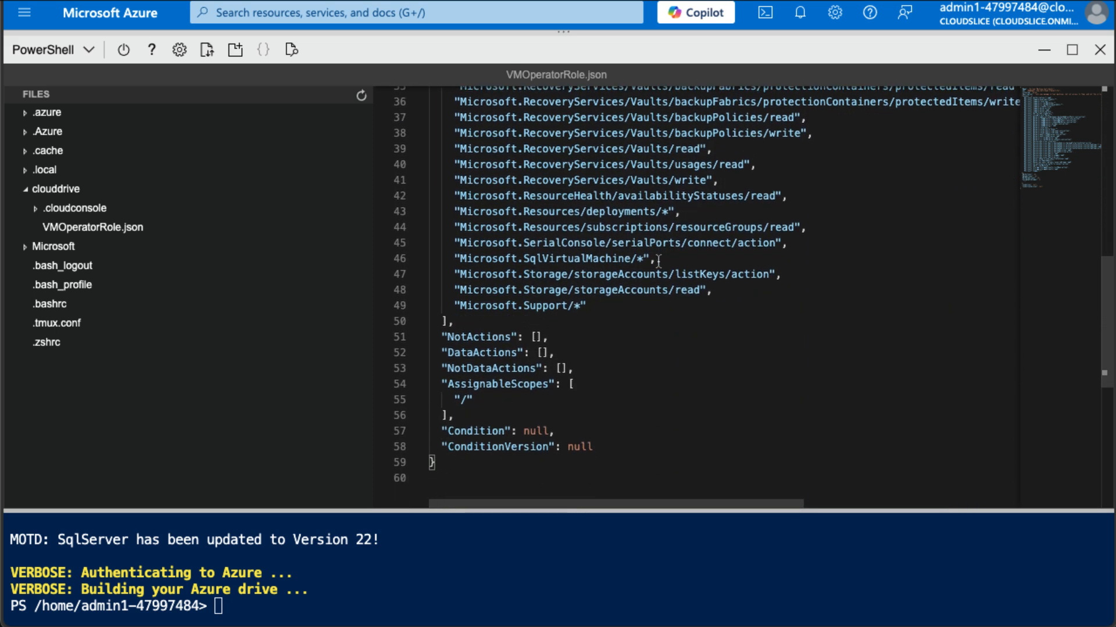
{"action": "scroll", "coordinate": [659, 261], "scroll_direction": "up", "scroll_amount": 6}
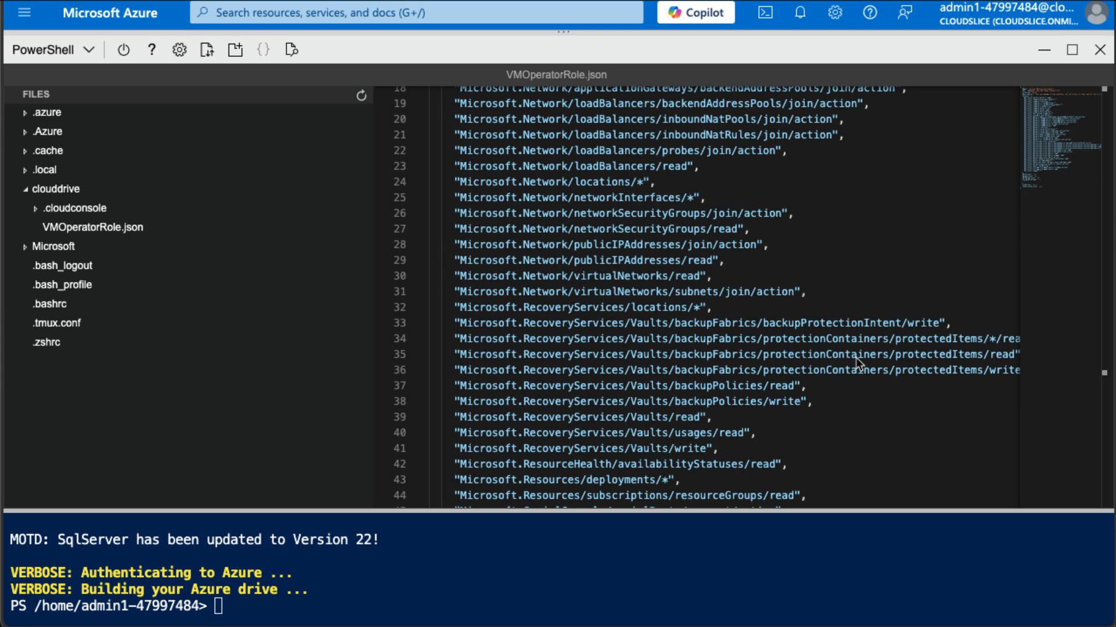
{"action": "scroll", "coordinate": [797, 346], "scroll_direction": "up", "scroll_amount": 5}
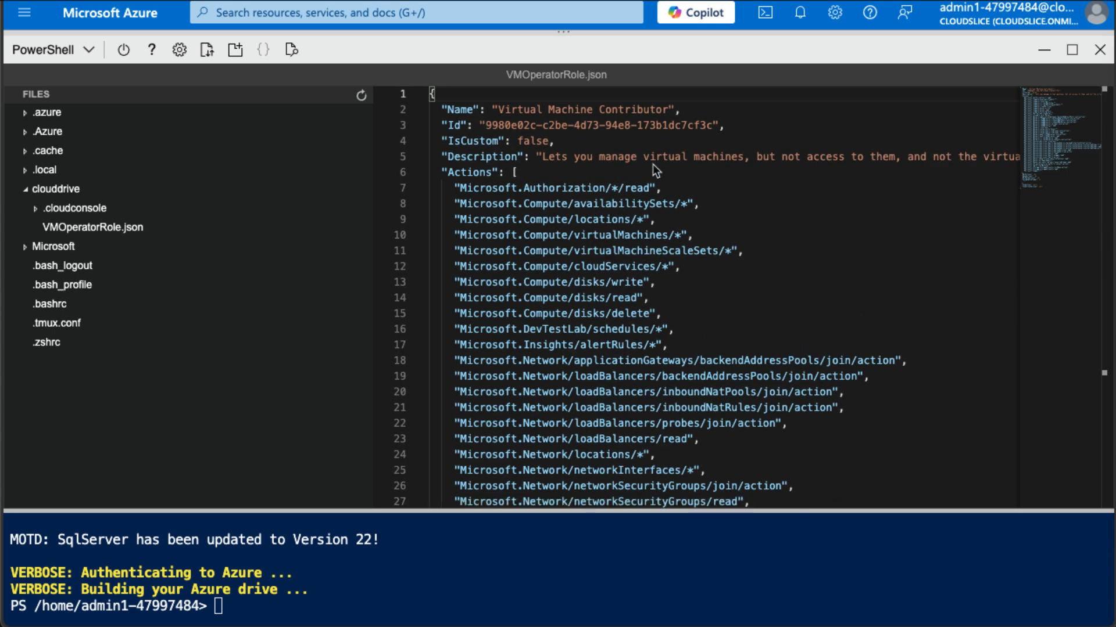
Step: Change the role's Name to "Virtual Machine Operator" and delete the Id line from the definition
{"action": "double_click", "coordinate": [636, 110]}
{"action": "type", "text": "Operator"}
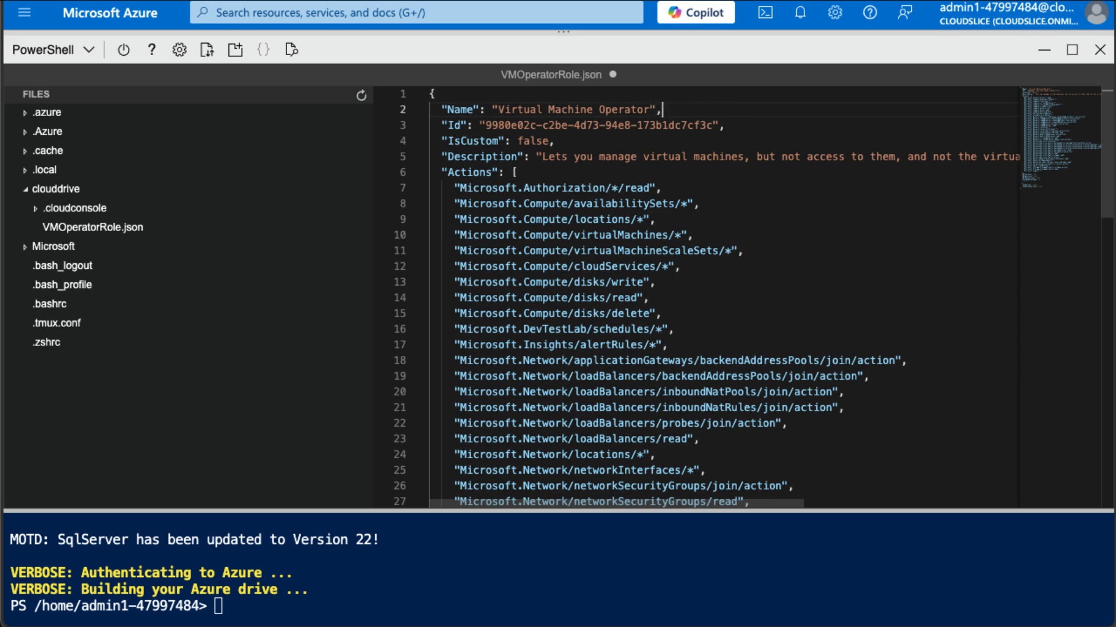
{"action": "triple_click", "coordinate": [697, 125]}
{"action": "key", "text": "BackSpace"}
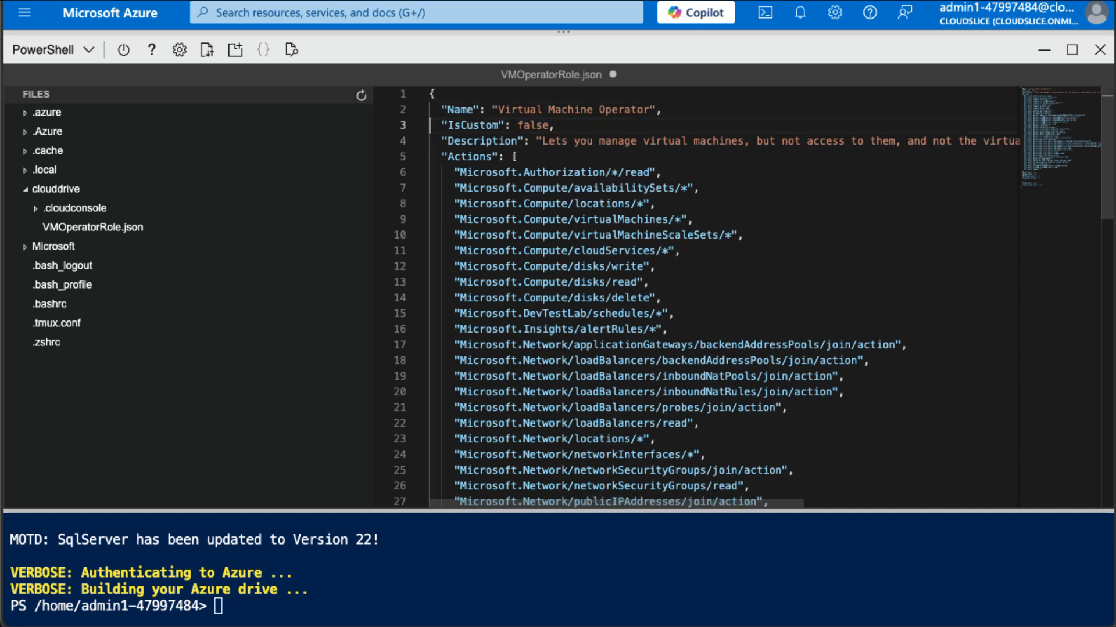
Step: Set IsCustom to true and replace the Description text with "Lets you view, start, and stop virtual machines."
{"action": "double_click", "coordinate": [532, 125]}
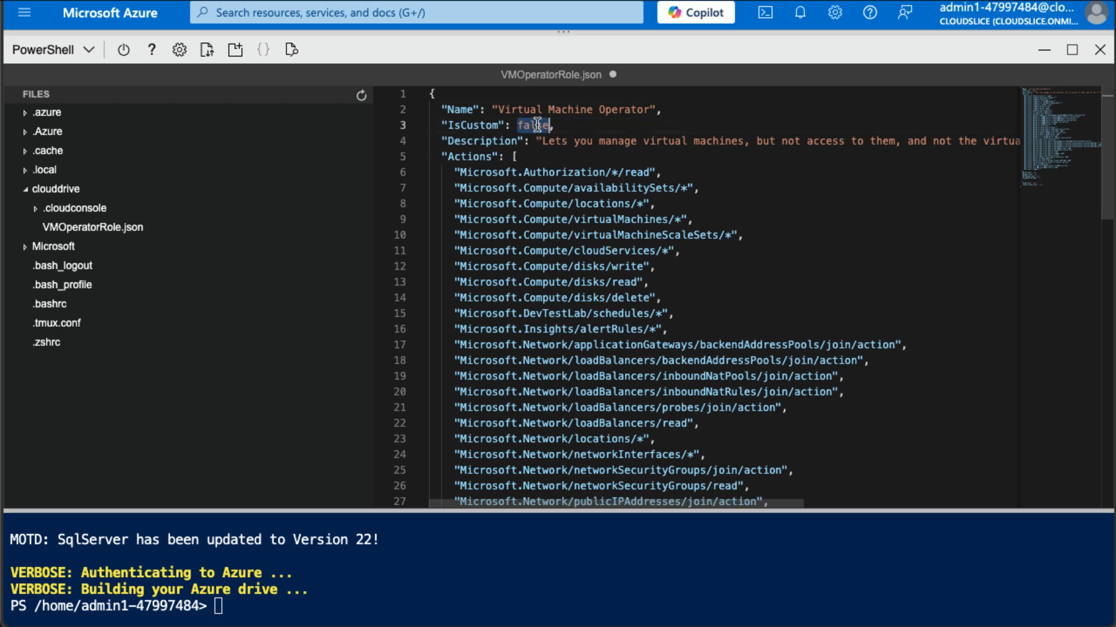
{"action": "type", "text": "true"}
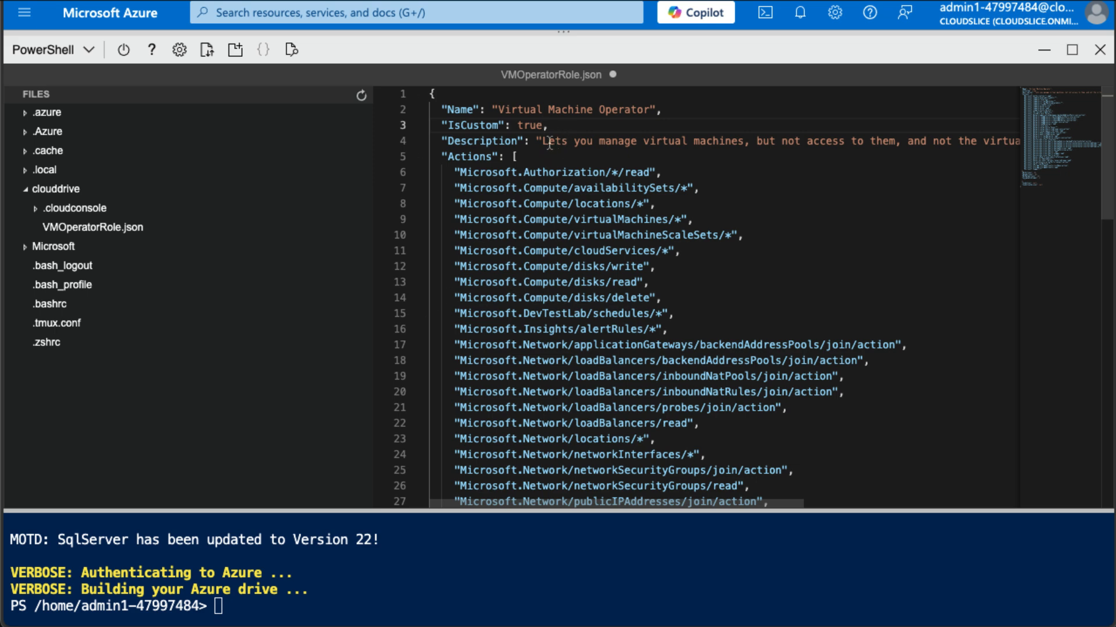
{"action": "left_click_drag", "start_coordinate": [540, 141], "coordinate": [993, 142]}
{"action": "key", "text": "BackSpace"}
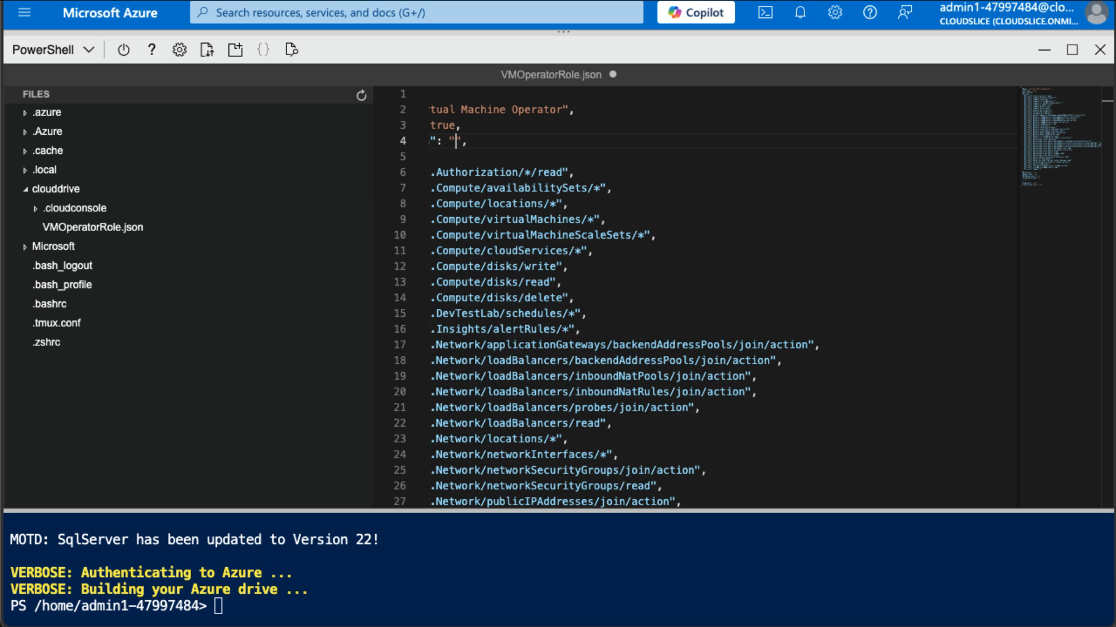
{"action": "key", "text": "BackSpace"}
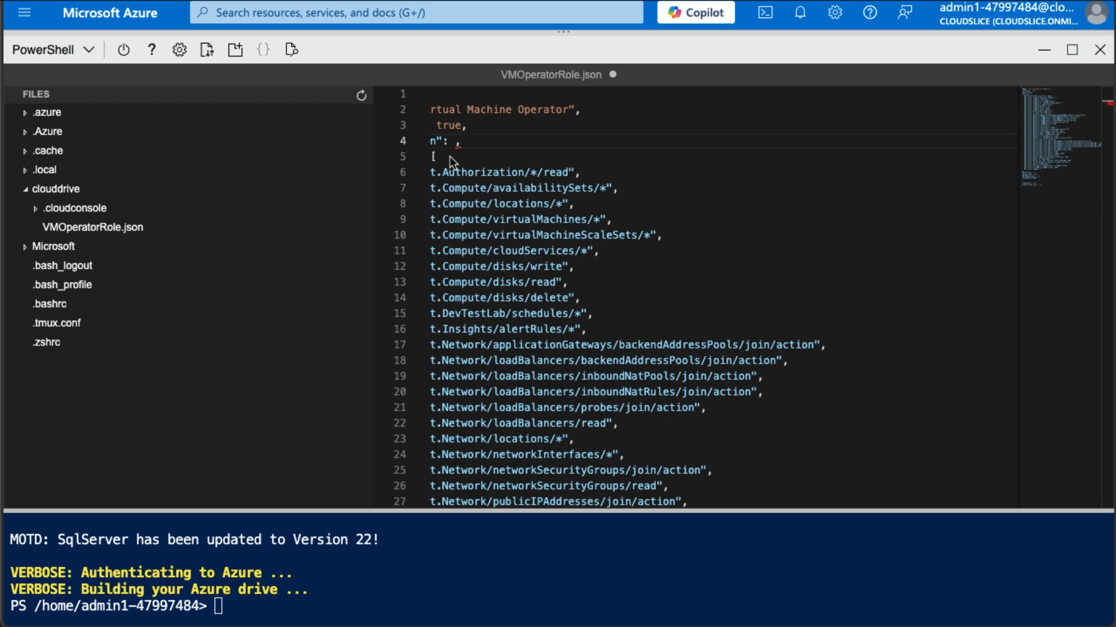
{"action": "type", "text": "\"Lets you view, start, and stop virtual machines.\""}
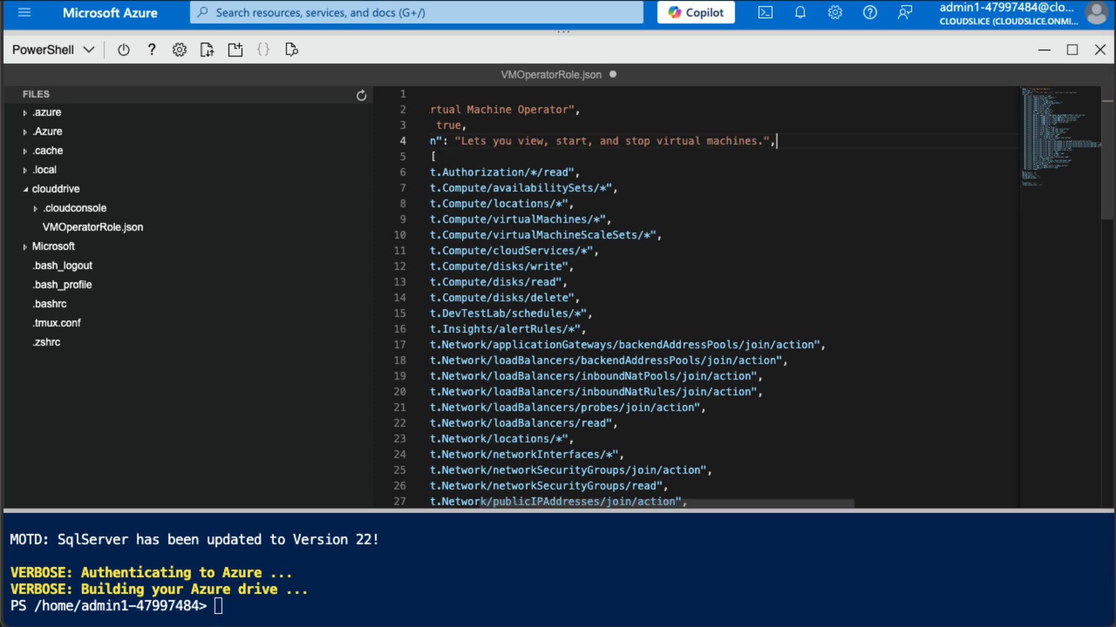
{"action": "left_click", "coordinate": [436, 157]}
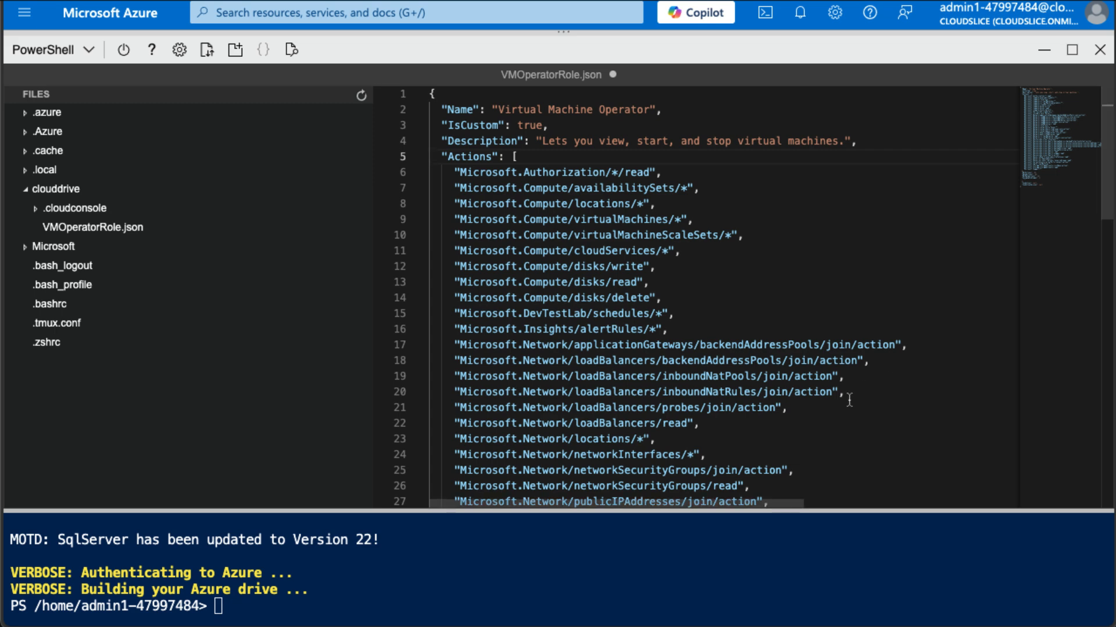
Step: Delete all existing entries inside the Actions array of the role definition
{"action": "scroll", "coordinate": [848, 400], "scroll_direction": "down", "scroll_amount": 1}
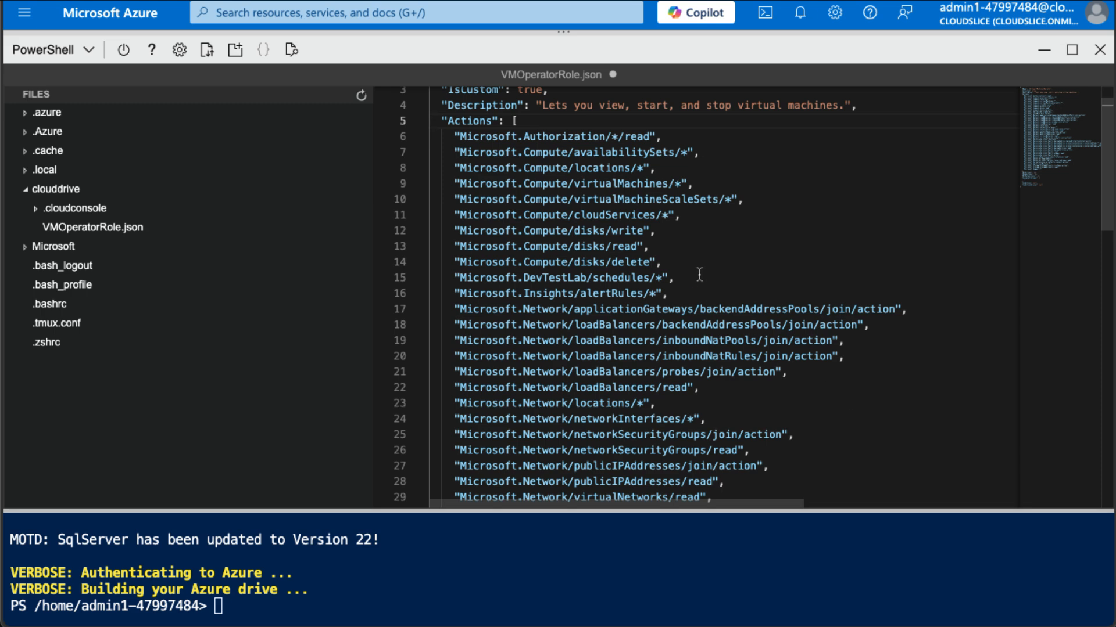
{"action": "scroll", "coordinate": [678, 263], "scroll_direction": "down", "scroll_amount": 7}
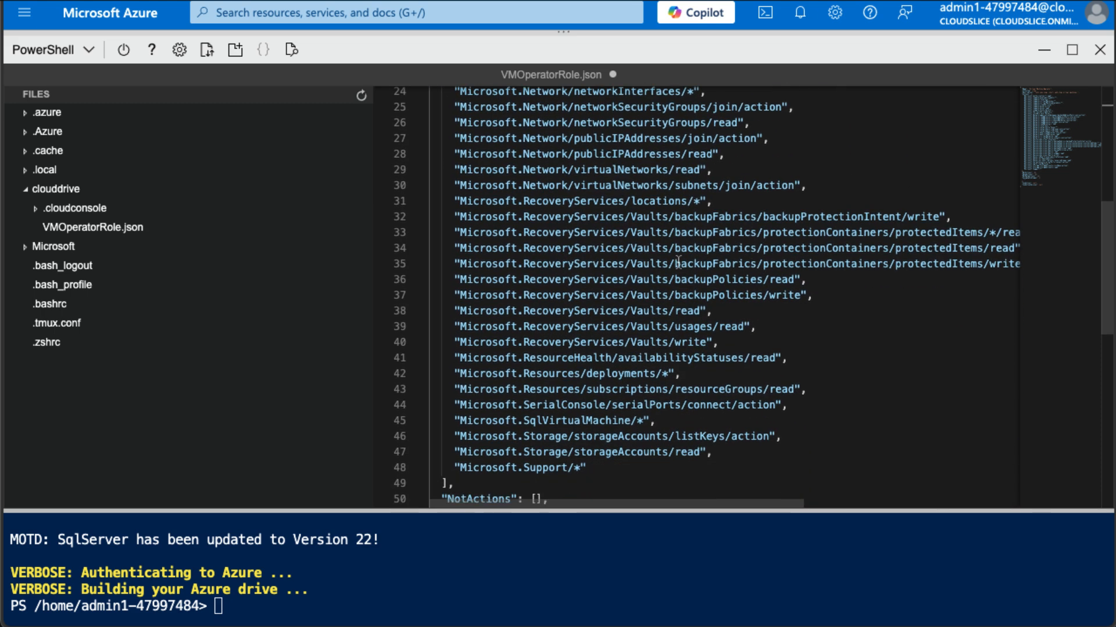
{"action": "scroll", "coordinate": [678, 262], "scroll_direction": "down", "scroll_amount": 2}
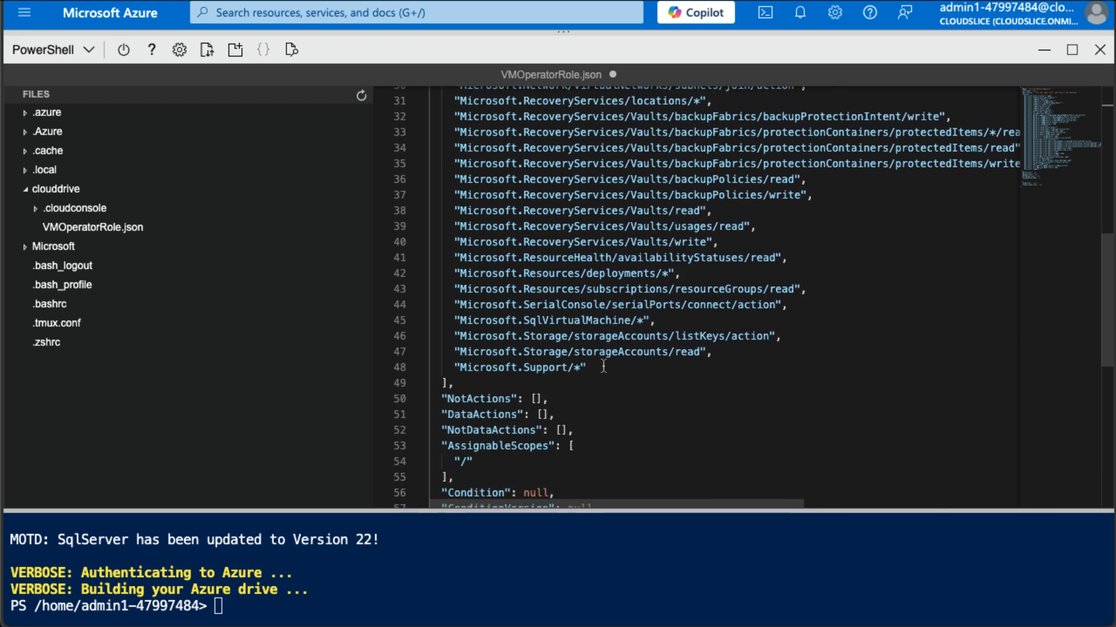
{"action": "left_click_drag", "start_coordinate": [603, 366], "coordinate": [416, 179]}
{"action": "scroll", "coordinate": [482, 290], "scroll_direction": "up", "scroll_amount": 9}
{"action": "scroll", "coordinate": [474, 344], "scroll_direction": "up", "scroll_amount": 2}
{"action": "key", "text": "Delete"}
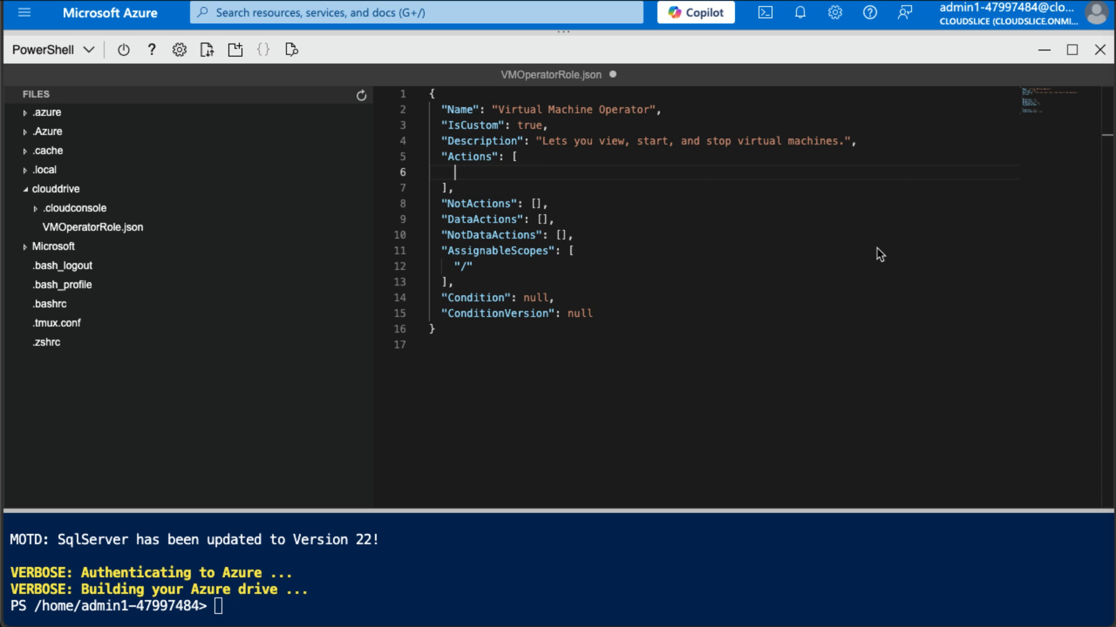
Step: Add the actions "Microsoft.Compute/*/read", "Microsoft.Compute/virtualMachines/start/action" and "Microsoft.Compute/virtualMachines/deallocate/action" to the Actions array
{"action": "type", "text": "\"Microsoft.Compute/*/read\","}
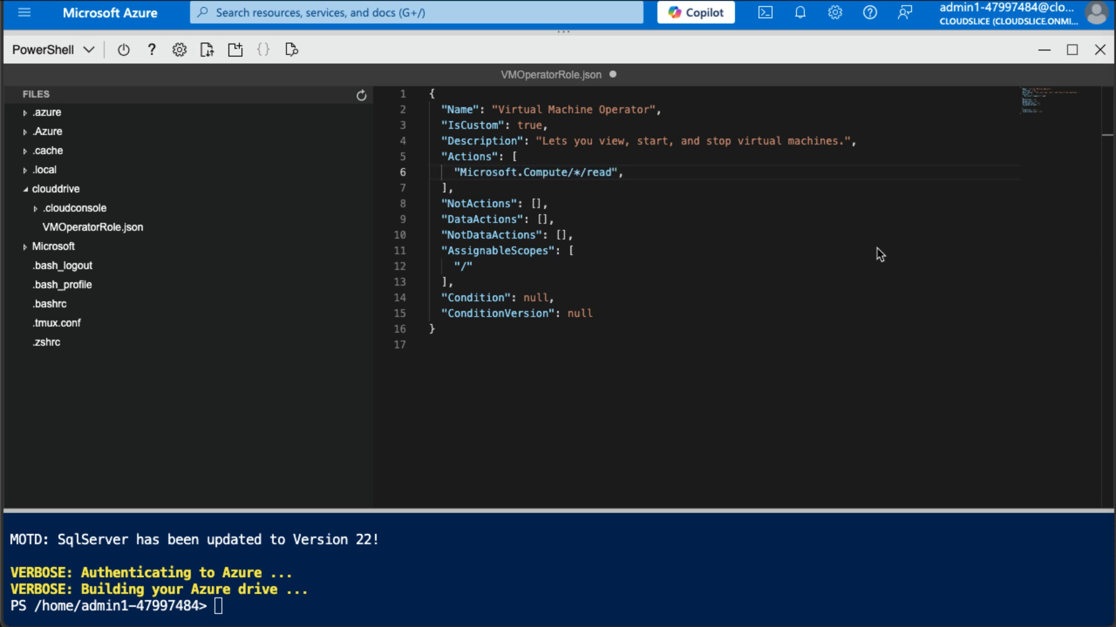
{"action": "key", "text": "Return"}
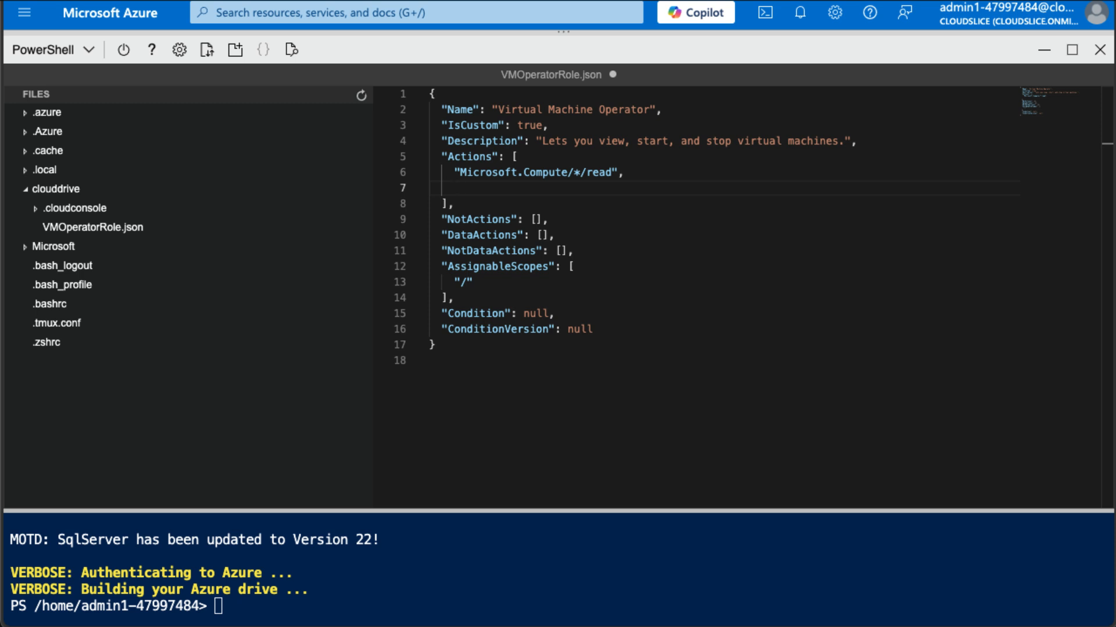
{"action": "type", "text": "\"Microsoft.Compute/virtualMachines/start/action\","}
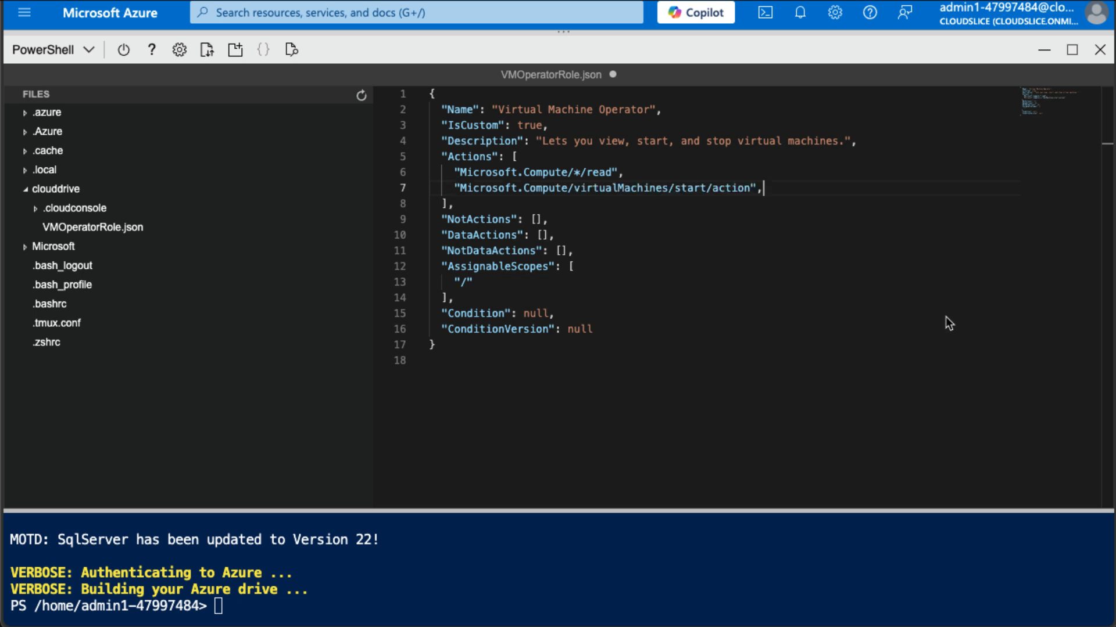
{"action": "key", "text": "Return"}
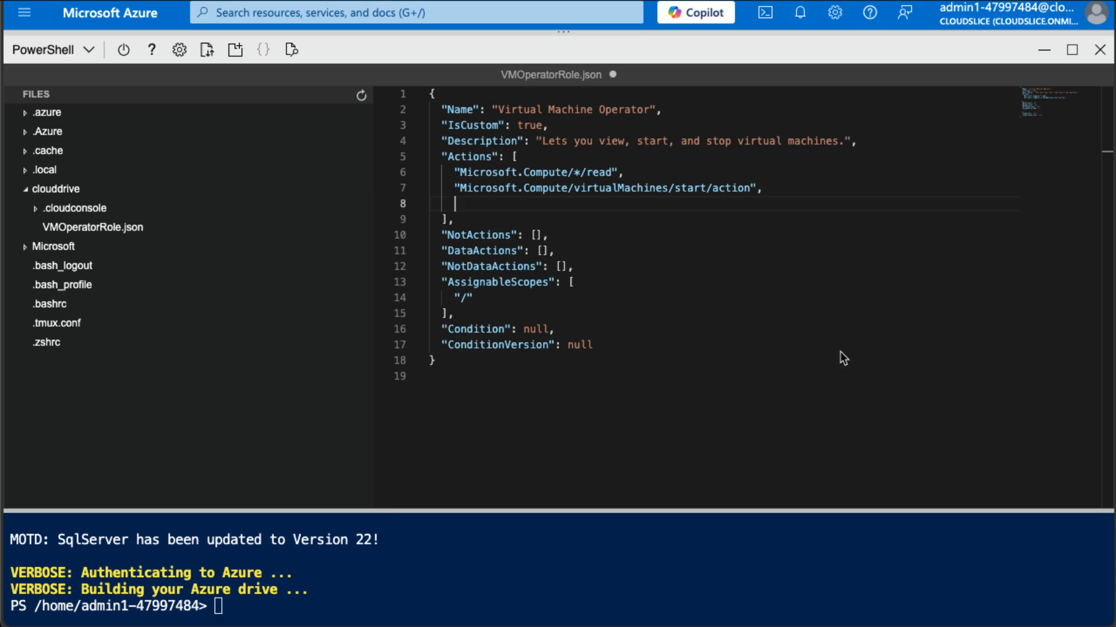
{"action": "type", "text": "\"Microsoft.Compute/virtualMachines/deallocate/action\""}
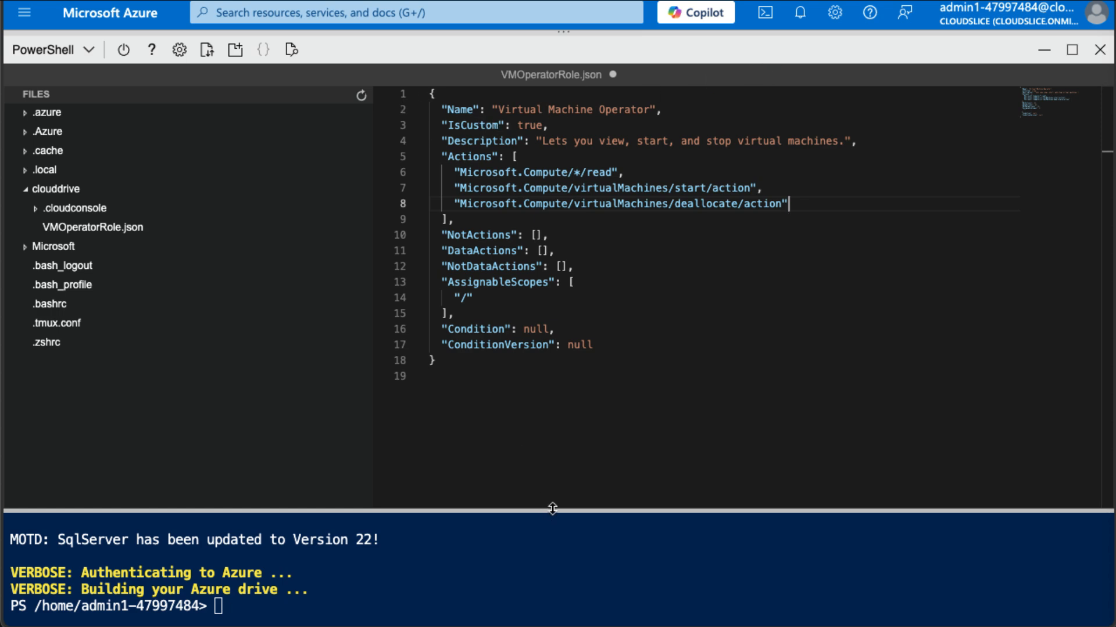
Step: Enlarge the terminal pane to cover the file editor and enter the New-AzRoleDefinition cmdlet at the PowerShell prompt
{"action": "left_click_drag", "start_coordinate": [559, 511], "coordinate": [451, 60]}
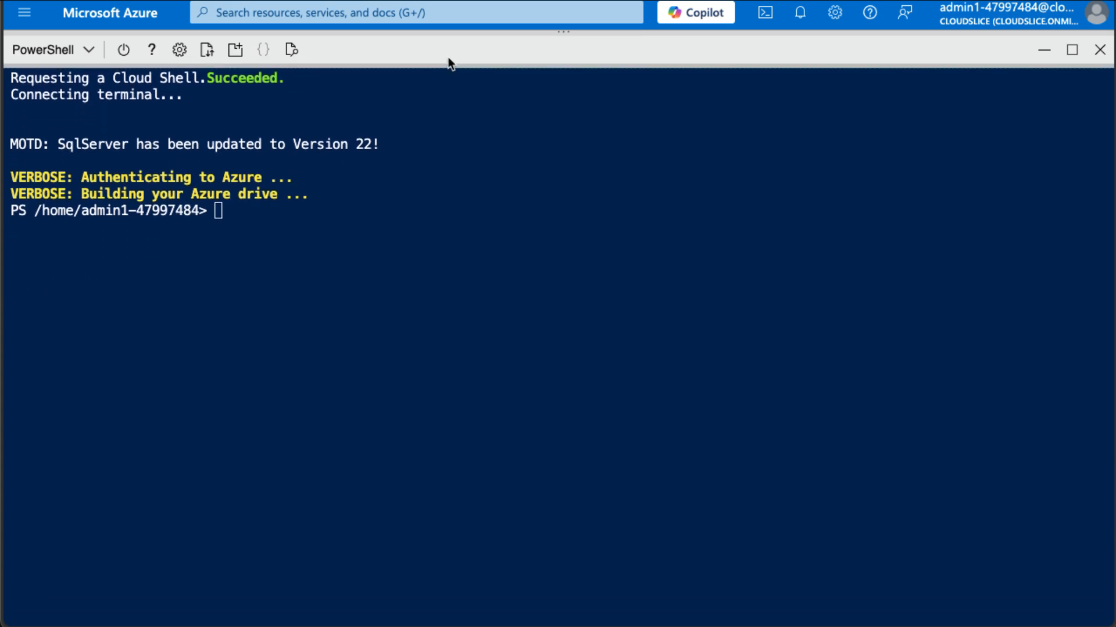
{"action": "left_click", "coordinate": [451, 216]}
{"action": "type", "text": "New"}
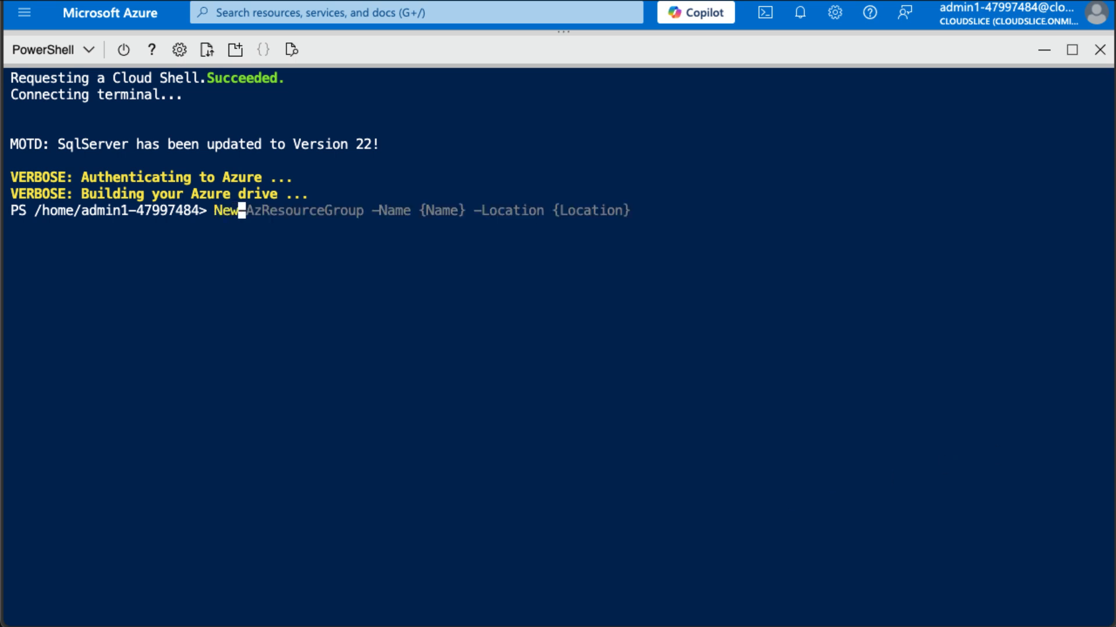
{"action": "type", "text": "."}
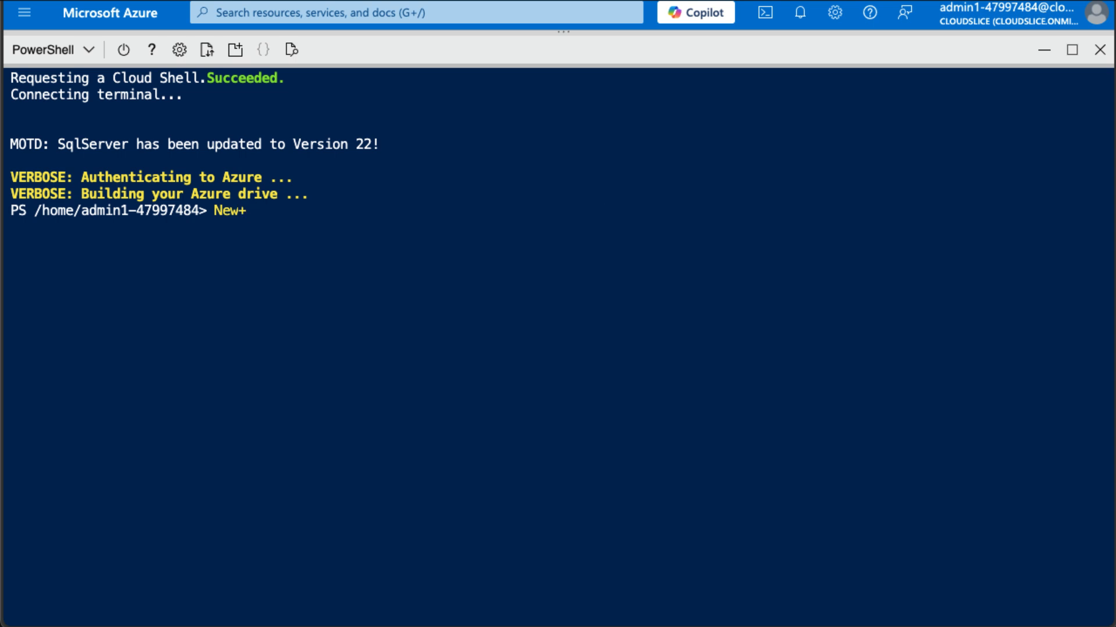
{"action": "key", "text": "BackSpace"}
{"action": "type", "text": "-"}
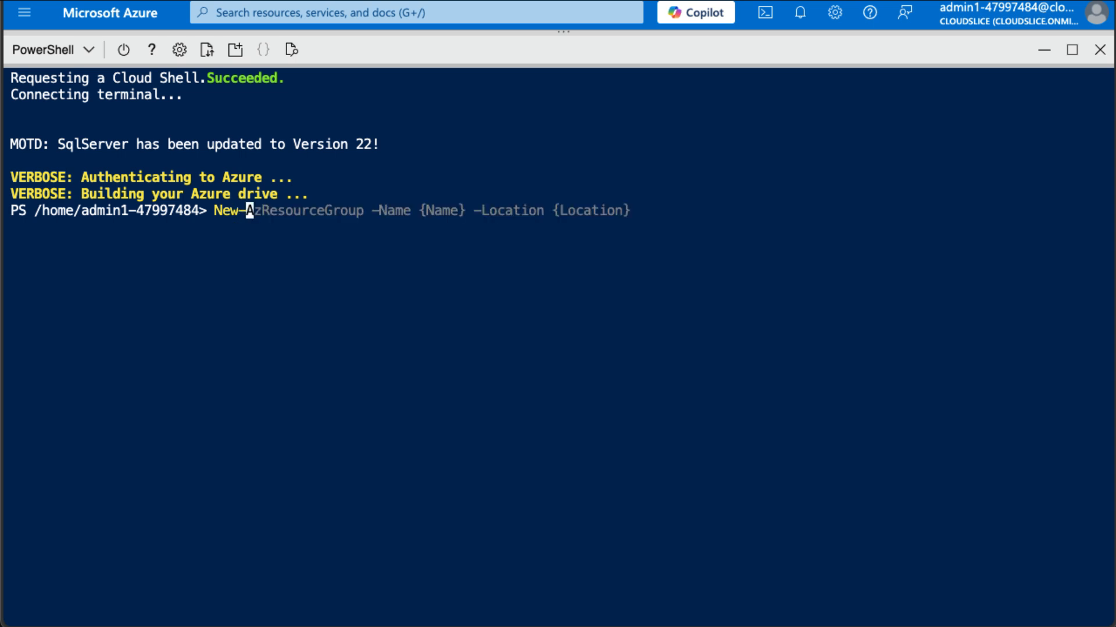
{"action": "type", "text": "AzRole"}
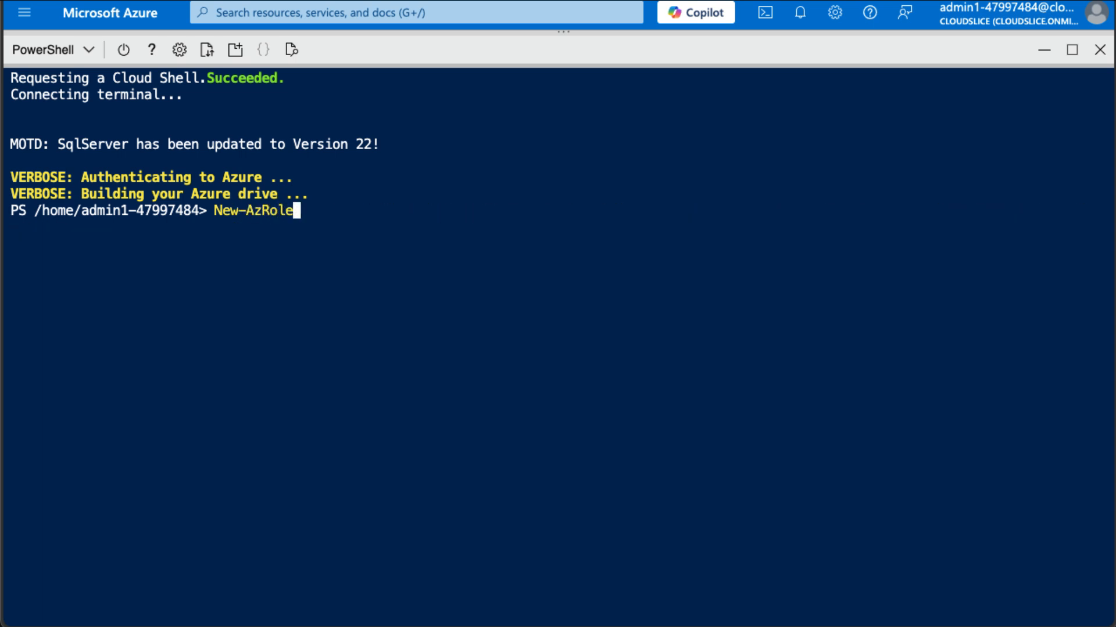
{"action": "type", "text": "D"}
{"action": "key", "text": "Tab"}
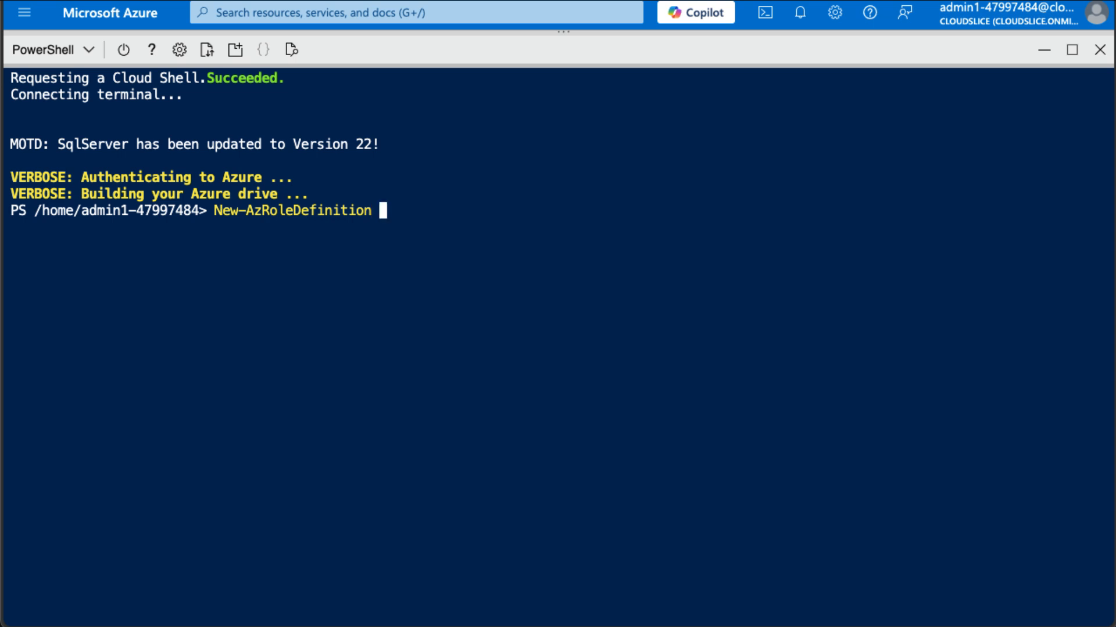
Step: Complete the cmdlet with -InputFile pointing to VMOperatorRole.json in the home clouddrive folder, and run it to try to create the custom role
{"action": "type", "text": "-InputFile"}
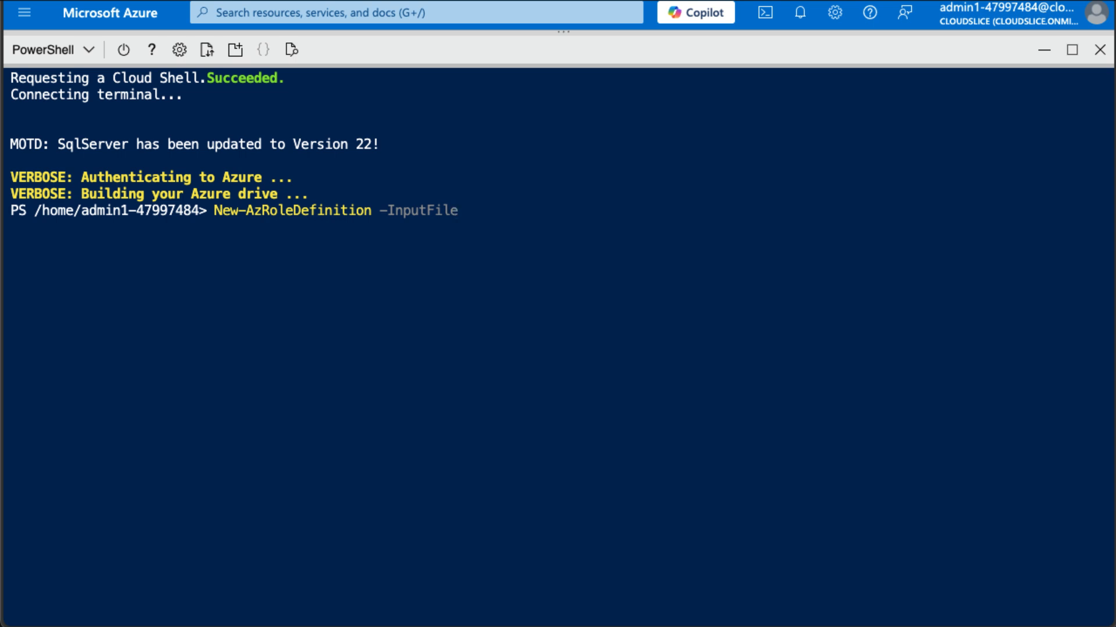
{"action": "type", "text": " \""}
{"action": "type", "text": "$h"}
{"action": "type", "text": "ome"}
{"action": "type", "text": "/clo"}
{"action": "key", "text": "Tab"}
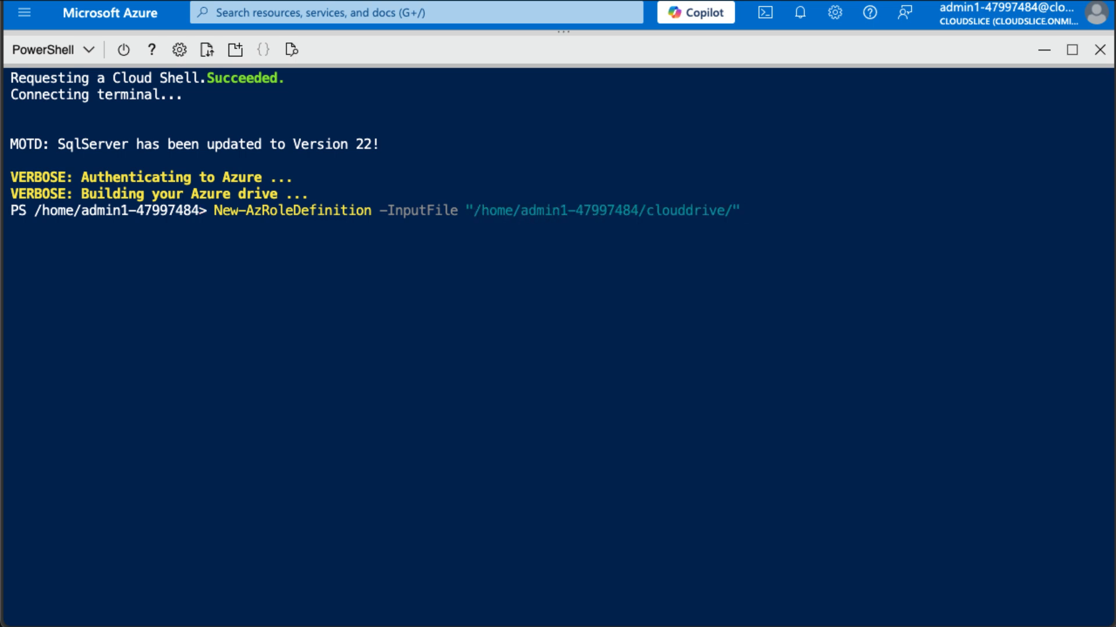
{"action": "type", "text": "VM"}
{"action": "key", "text": "Tab"}
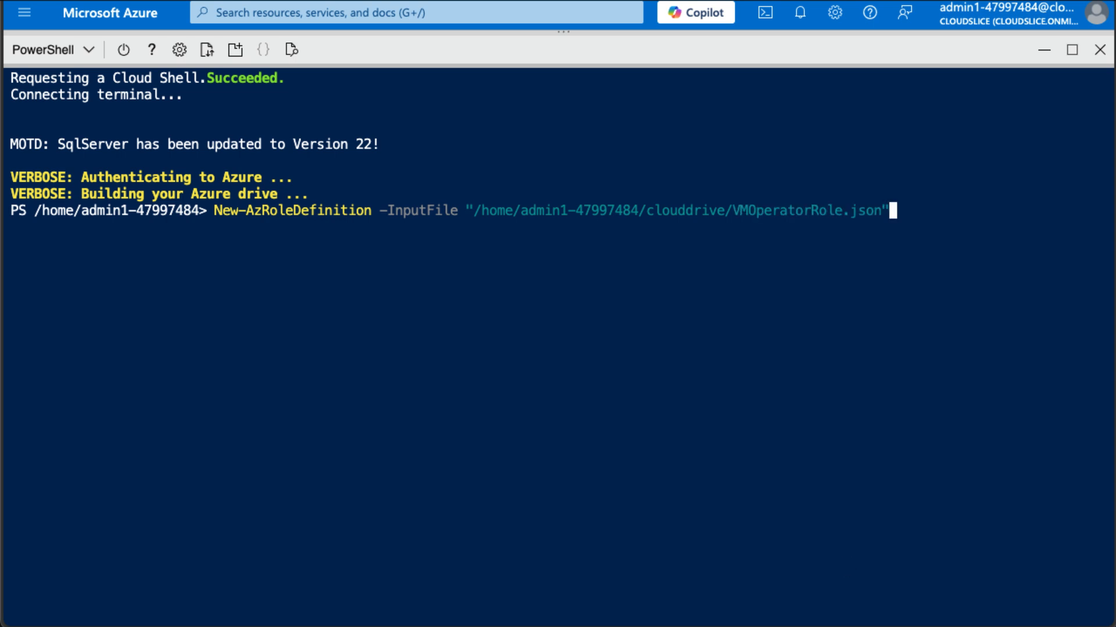
{"action": "key", "text": "Return"}
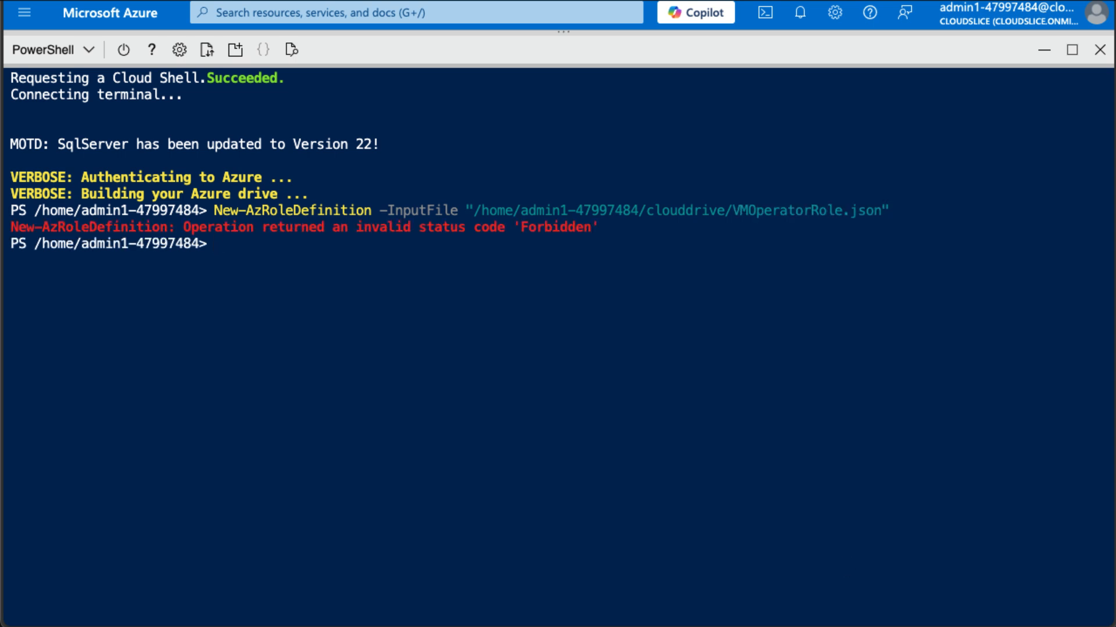